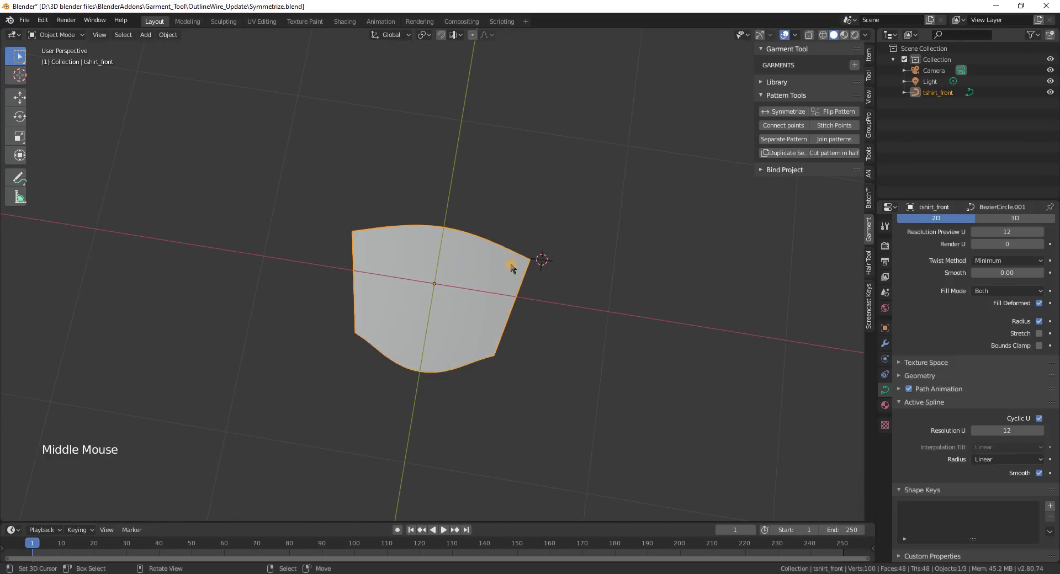
Move the upper-right corner point of the tshirt_front pattern outward
{"action": "middle_click_drag", "start_coordinate": [441, 271], "coordinate": [451, 309]}
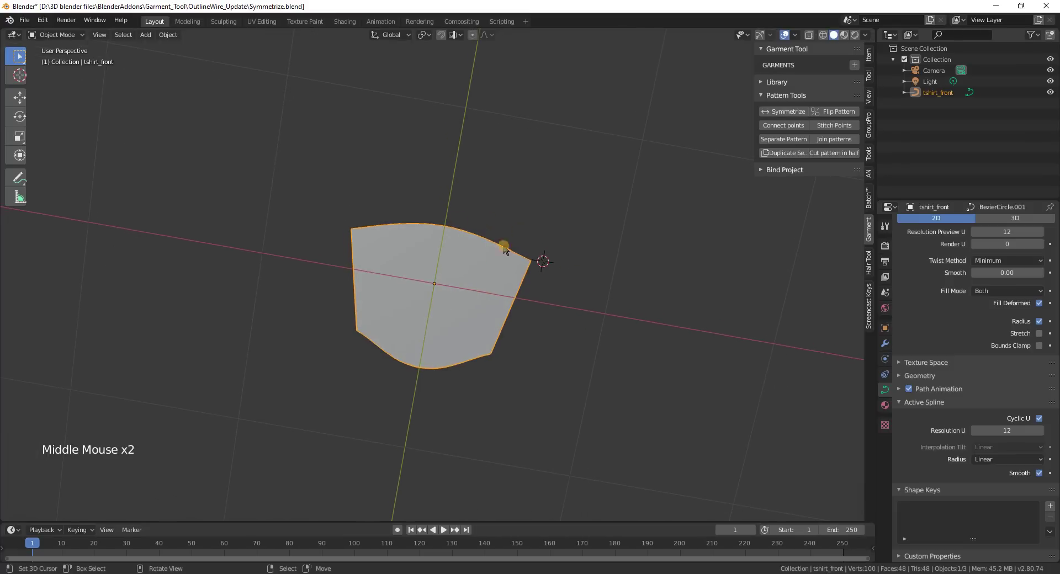
{"action": "middle_click_drag", "start_coordinate": [506, 243], "coordinate": [523, 215]}
{"action": "key", "text": "Tab"}
{"action": "right_click", "coordinate": [533, 278]}
{"action": "key", "text": "g"}
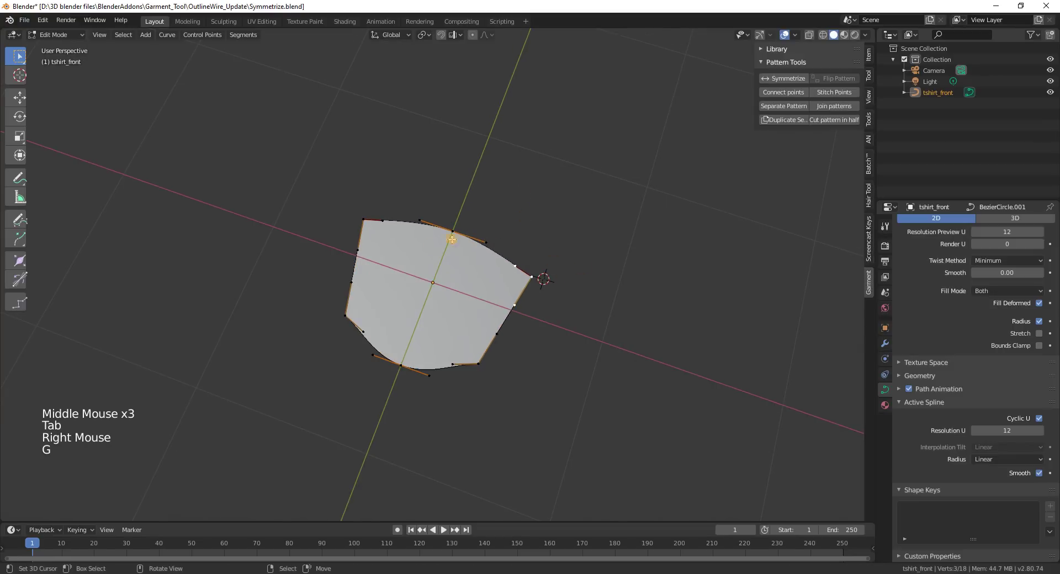
{"action": "middle_click_drag", "start_coordinate": [521, 253], "coordinate": [569, 249]}
{"action": "key", "text": "g"}
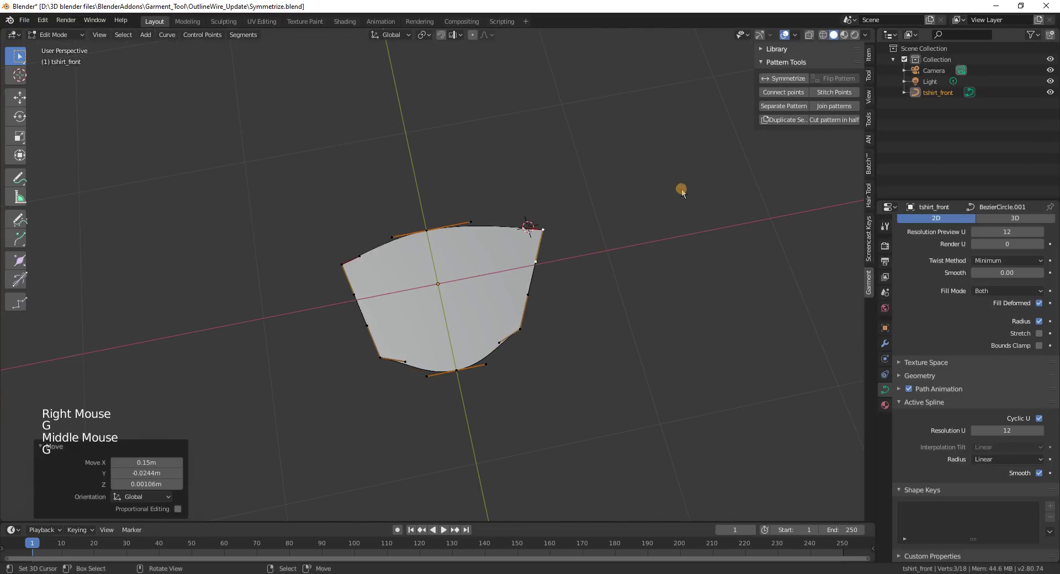
{"action": "left_click", "coordinate": [598, 250]}
Symmetrize the tshirt_front pattern from its positive X side
{"action": "key", "text": "Tab"}
{"action": "left_click", "coordinate": [770, 111]}
{"action": "middle_click_drag", "start_coordinate": [537, 195], "coordinate": [530, 210]}
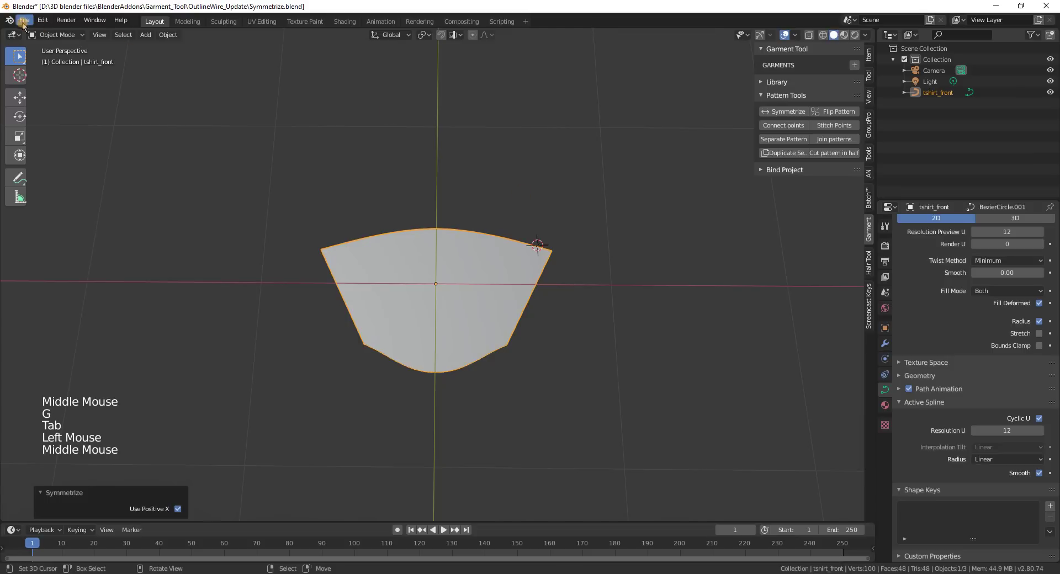
Open the recent file Chery_wire_01.blend and discard the unsaved changes
{"action": "left_click", "coordinate": [23, 21]}
{"action": "mouse_move", "coordinate": [77, 55]}
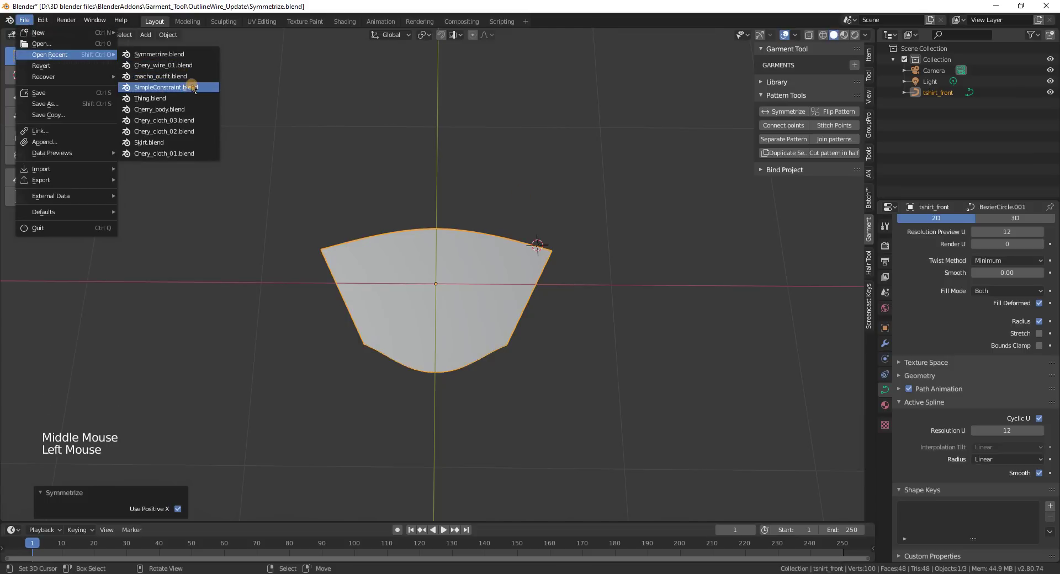
{"action": "left_click", "coordinate": [179, 66]}
{"action": "left_click", "coordinate": [553, 308]}
Annotate an outline around the upper chest area of the character's shirt
{"action": "middle_click_drag", "start_coordinate": [456, 215], "coordinate": [383, 209]}
{"action": "scroll", "coordinate": [385, 194], "scroll_direction": "up", "scroll_amount": 3}
{"action": "mouse_move", "coordinate": [350, 177]}
{"action": "middle_mouse_down"}
{"action": "mouse_move", "coordinate": [317, 177]}
{"action": "mouse_move", "coordinate": [375, 171]}
{"action": "mouse_move", "coordinate": [367, 182]}
{"action": "middle_mouse_up"}
{"action": "mouse_move", "coordinate": [344, 143]}
{"action": "left_mouse_down"}
{"action": "mouse_move", "coordinate": [376, 214]}
{"action": "mouse_move", "coordinate": [327, 180]}
{"action": "left_mouse_up"}
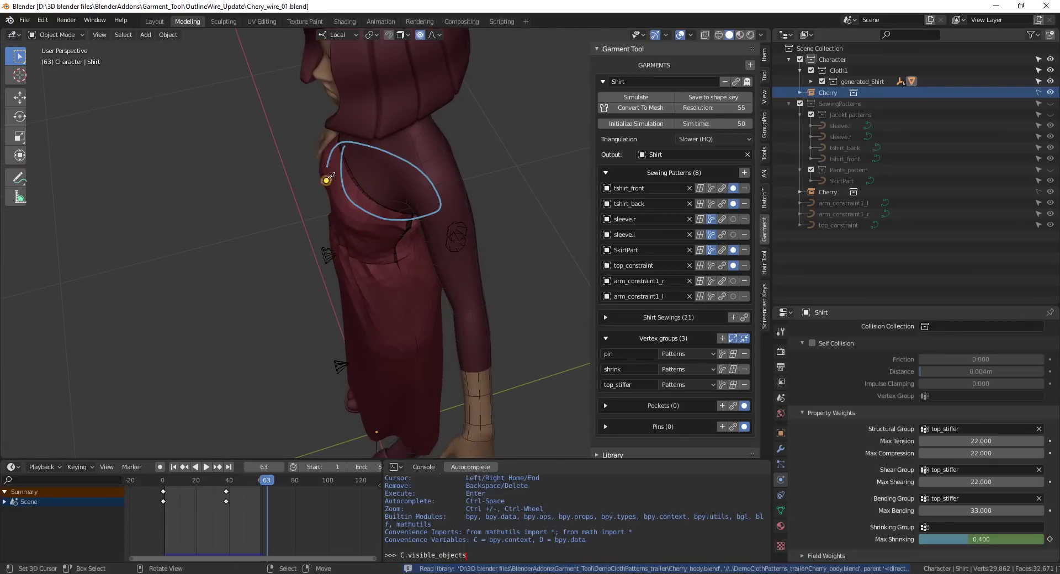
Play the Shirt cloth simulation from the first frame and examine how the chest edge settles on the body
{"action": "left_click", "coordinate": [175, 467]}
{"action": "middle_click_drag", "start_coordinate": [305, 261], "coordinate": [343, 242]}
{"action": "key", "text": "space"}
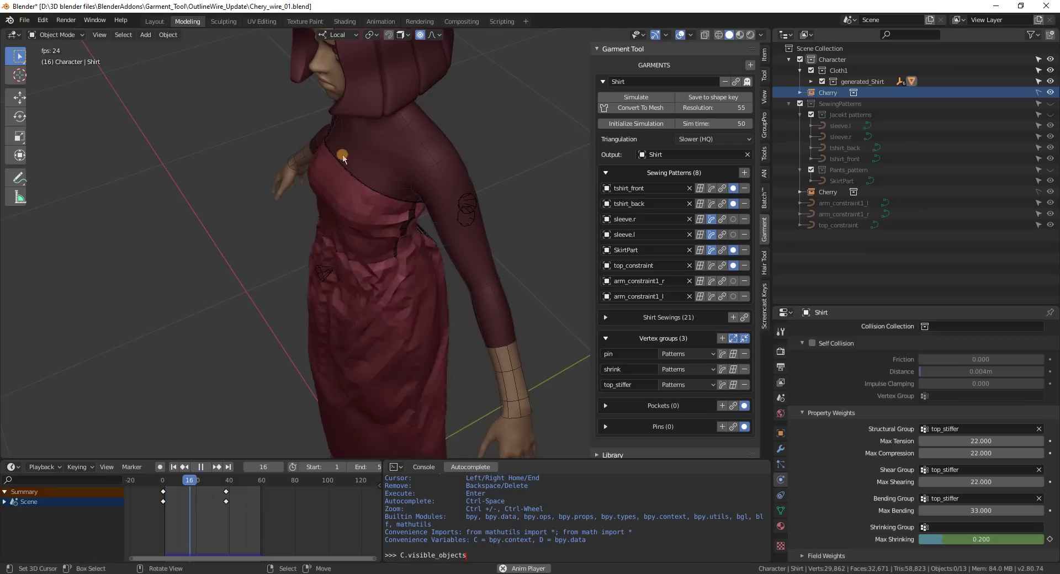
{"action": "middle_click_drag", "start_coordinate": [333, 194], "coordinate": [374, 175]}
{"action": "scroll", "coordinate": [369, 193], "scroll_direction": "down", "scroll_amount": 1}
{"action": "key", "text": "shift+space"}
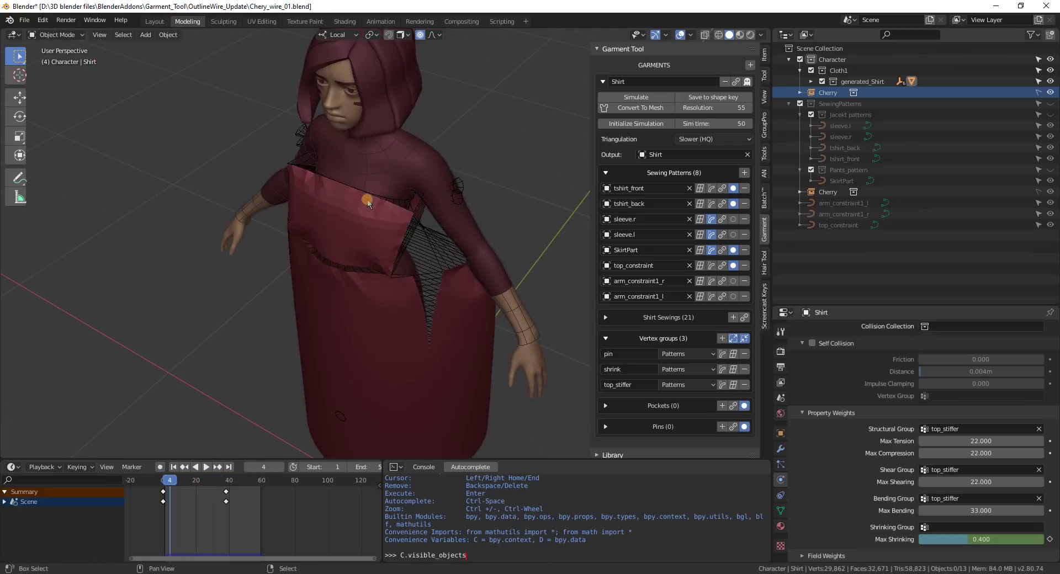
{"action": "key", "text": "space"}
{"action": "key", "text": "space"}
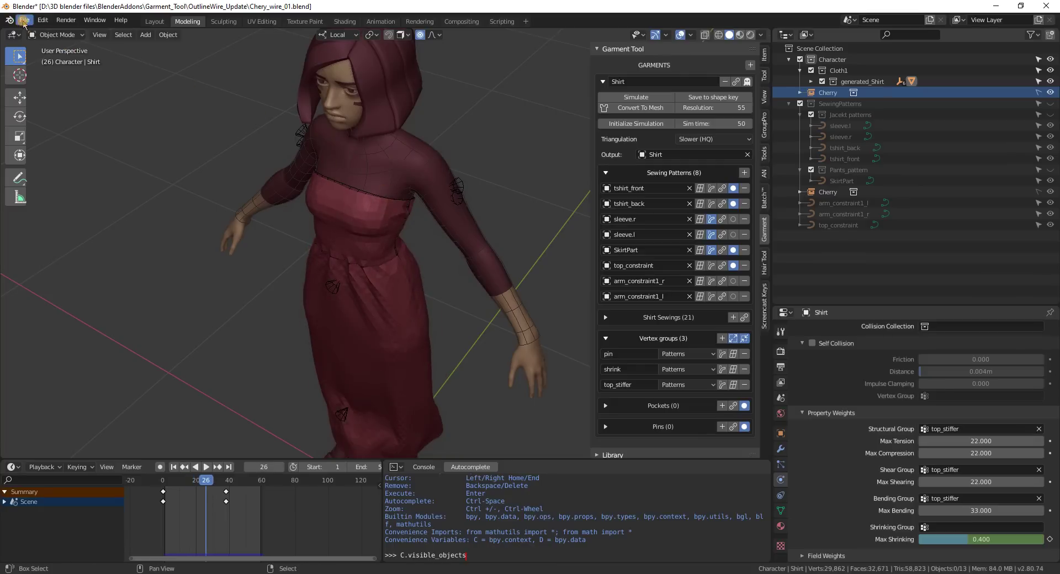
Reopen Symmetrize.blend, discarding the unsaved changes, and enter Edit Mode on the tshirt_front pattern
{"action": "left_click", "coordinate": [25, 21]}
{"action": "mouse_move", "coordinate": [58, 50]}
{"action": "left_click", "coordinate": [169, 64]}
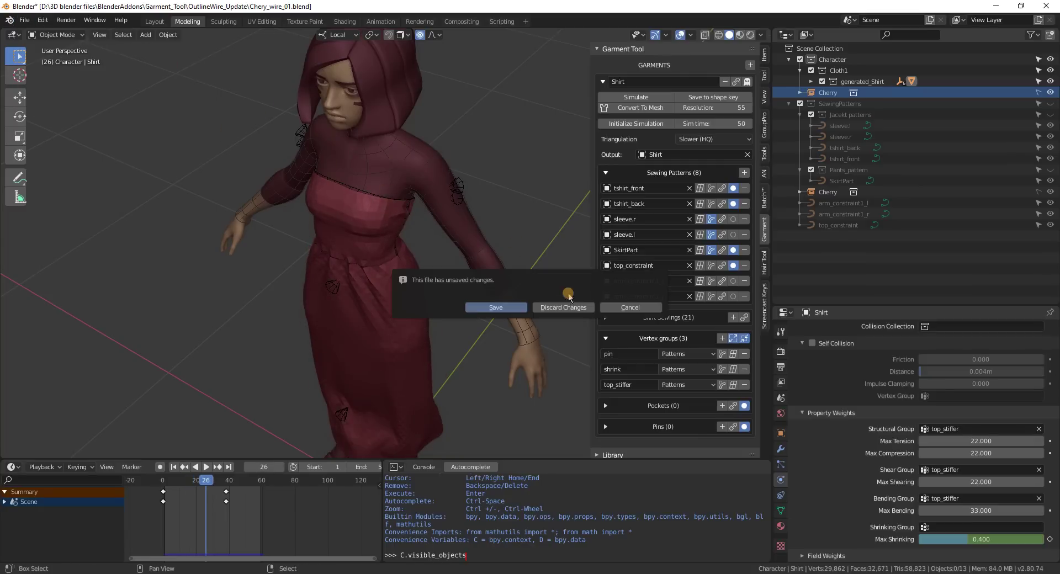
{"action": "left_click", "coordinate": [563, 308]}
{"action": "middle_click_drag", "start_coordinate": [409, 215], "coordinate": [443, 254]}
{"action": "key", "text": "Tab"}
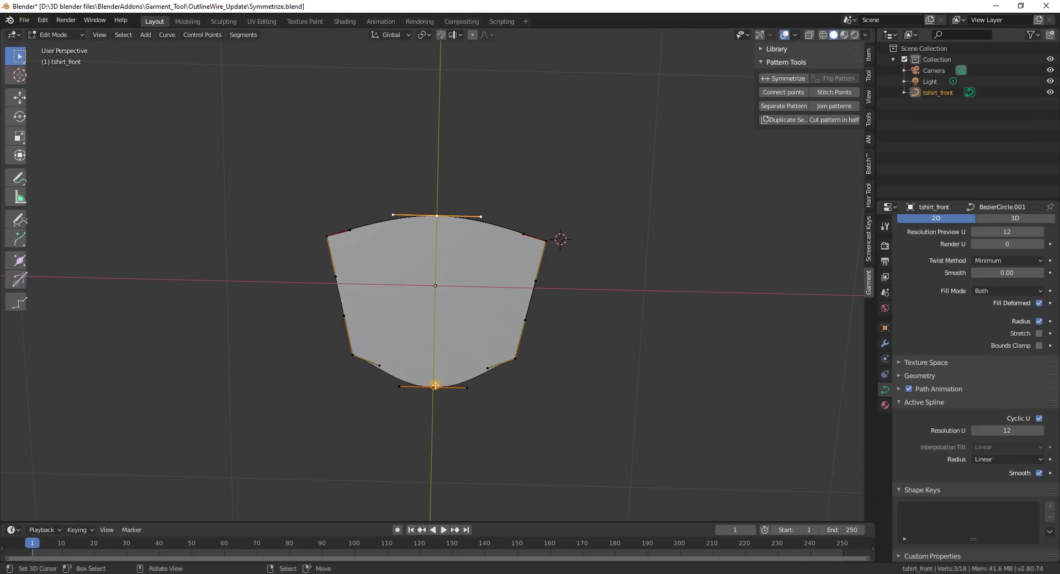
Select the top and bottom centre points of the pattern and mark the centre line through them
{"action": "right_click", "coordinate": [435, 386]}
{"action": "right_click", "coordinate": [435, 386], "text": "shift"}
{"action": "scroll", "coordinate": [437, 163], "scroll_direction": "down", "scroll_amount": 1}
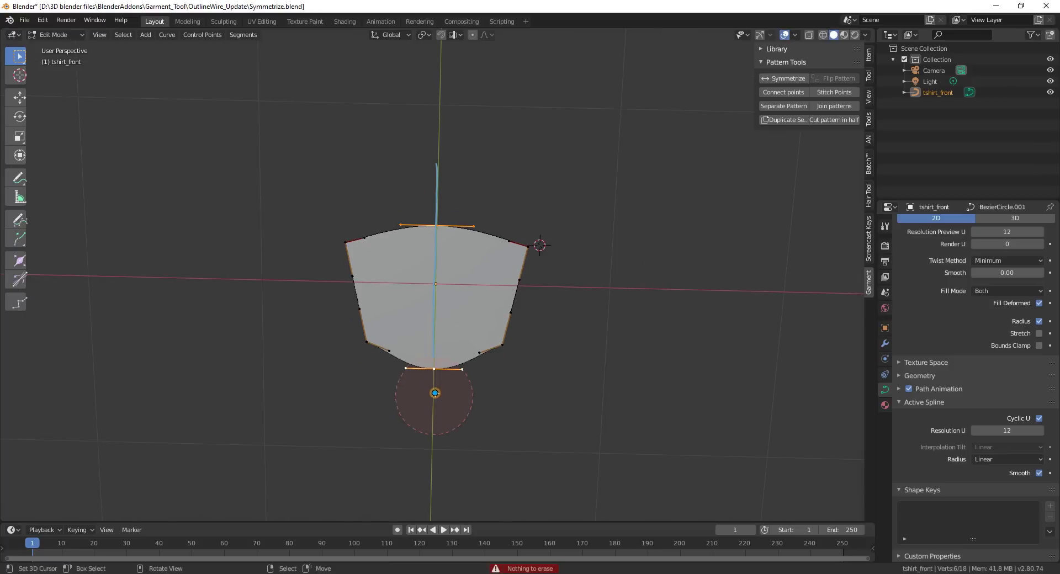
{"action": "key", "text": "x"}
{"action": "left_click", "coordinate": [489, 208]}
{"action": "key", "text": "ctrl+z"}
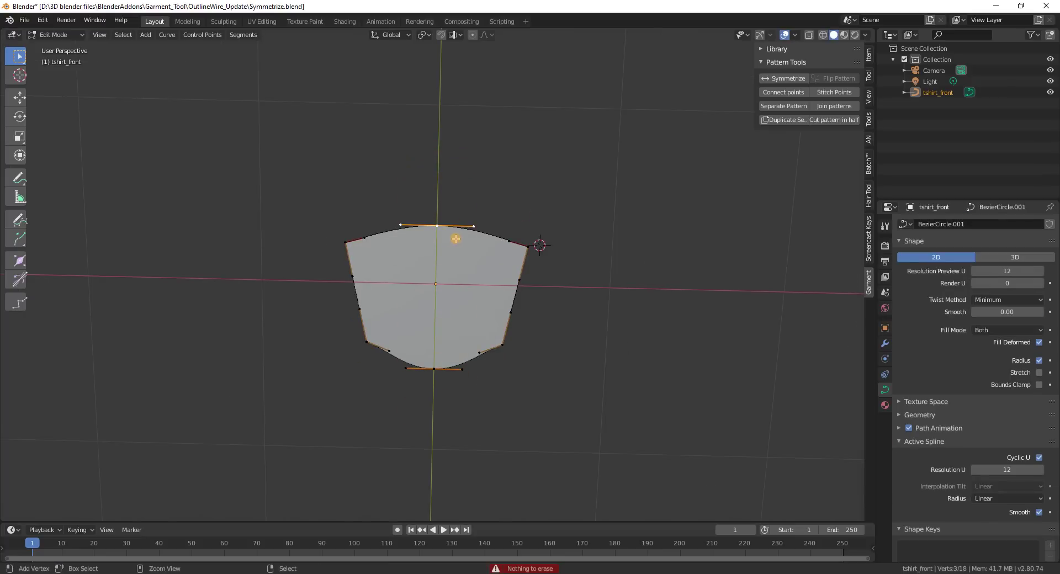
Move the top and bottom centre points off the centre line, then symmetrize the pattern
{"action": "key", "text": "x"}
{"action": "left_click", "coordinate": [465, 226]}
{"action": "right_click", "coordinate": [444, 370]}
{"action": "key", "text": "g"}
{"action": "left_click", "coordinate": [390, 379]}
{"action": "key", "text": "Tab"}
{"action": "left_click", "coordinate": [777, 111]}
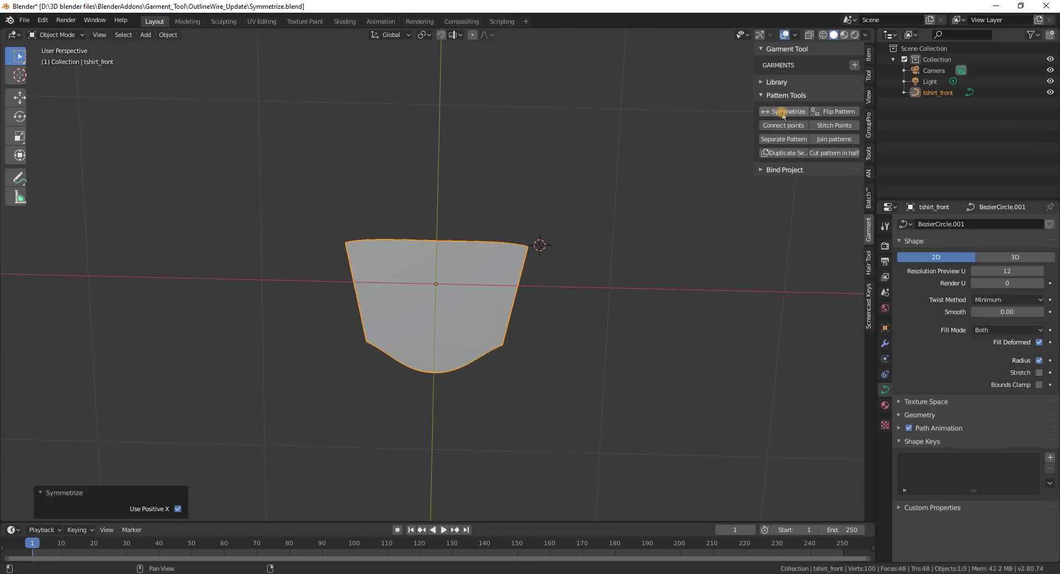
Move the lower-right corner point outward by about 0.05 m in X and down by about 0.06 m in Y
{"action": "key", "text": "Tab"}
{"action": "left_click", "coordinate": [441, 242]}
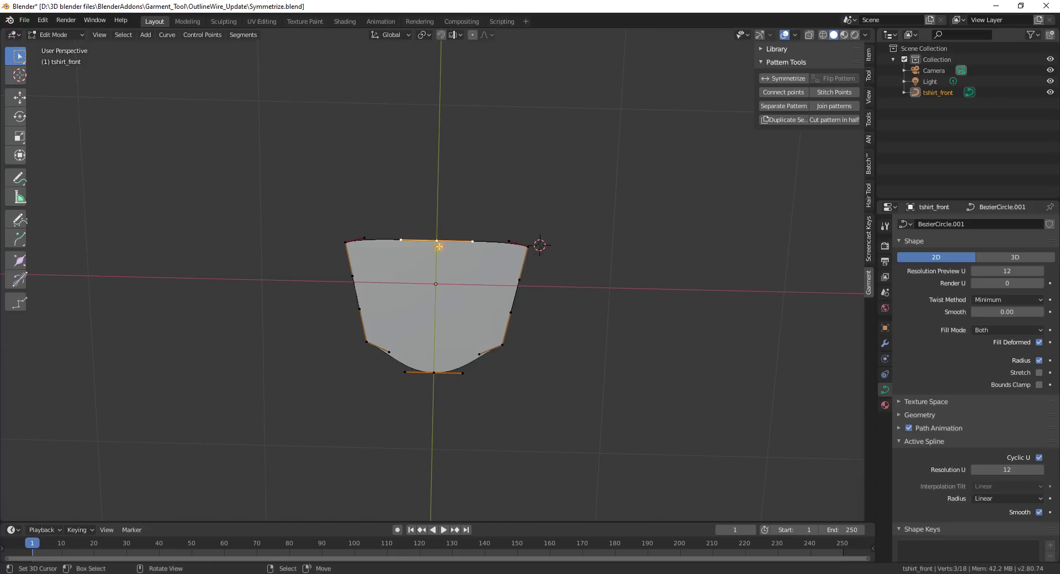
{"action": "left_click_drag", "start_coordinate": [503, 338], "coordinate": [524, 345]}
{"action": "right_click_drag", "start_coordinate": [527, 351], "coordinate": [535, 362]}
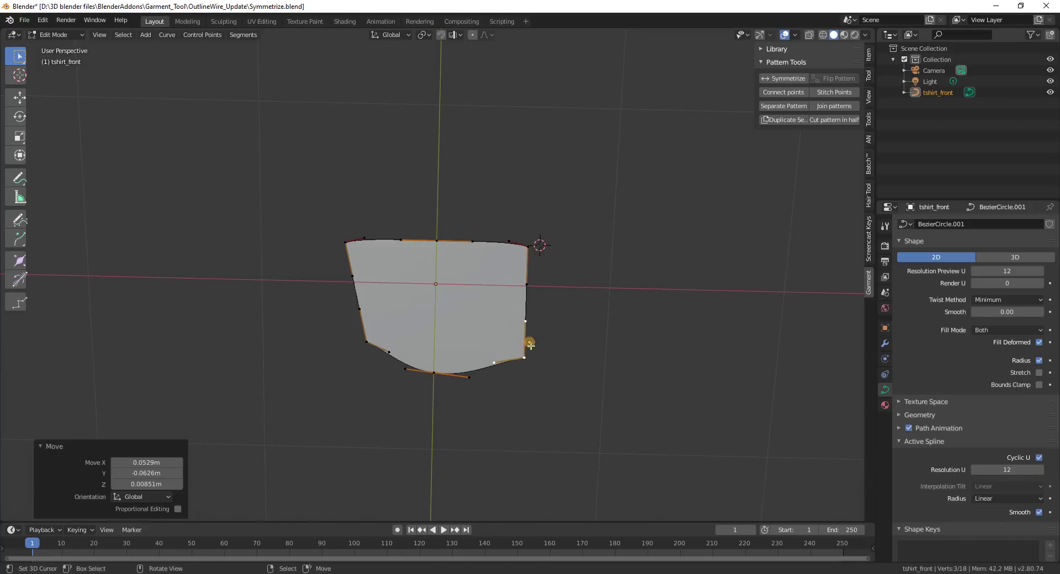
Move the upper-right corner point outward and pull its inner handle down to curve the top edge
{"action": "right_click", "coordinate": [515, 239]}
{"action": "right_click_drag", "start_coordinate": [533, 246], "coordinate": [499, 261]}
{"action": "left_click_drag", "start_coordinate": [499, 262], "coordinate": [504, 258]}
Raise the top centre point and symmetrize the pattern
{"action": "right_click", "coordinate": [436, 240]}
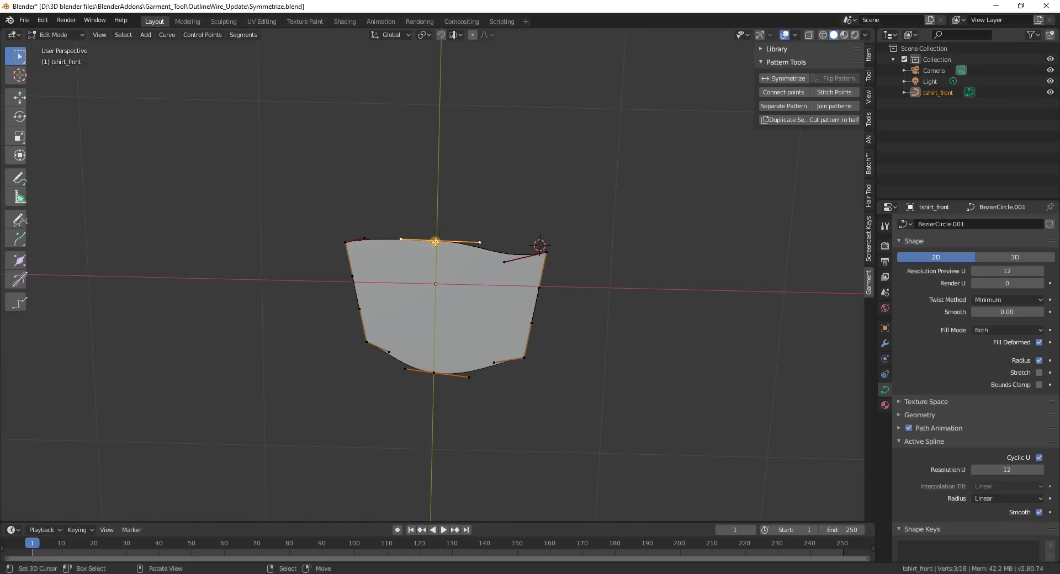
{"action": "key", "text": "g"}
{"action": "mouse_move", "coordinate": [436, 236]}
{"action": "middle_mouse_down"}
{"action": "mouse_move", "coordinate": [436, 222]}
{"action": "mouse_move", "coordinate": [437, 232]}
{"action": "middle_mouse_up"}
{"action": "left_click", "coordinate": [436, 221]}
{"action": "key", "text": "g"}
{"action": "left_click_drag", "start_coordinate": [438, 232], "coordinate": [438, 231]}
{"action": "key", "text": "Tab"}
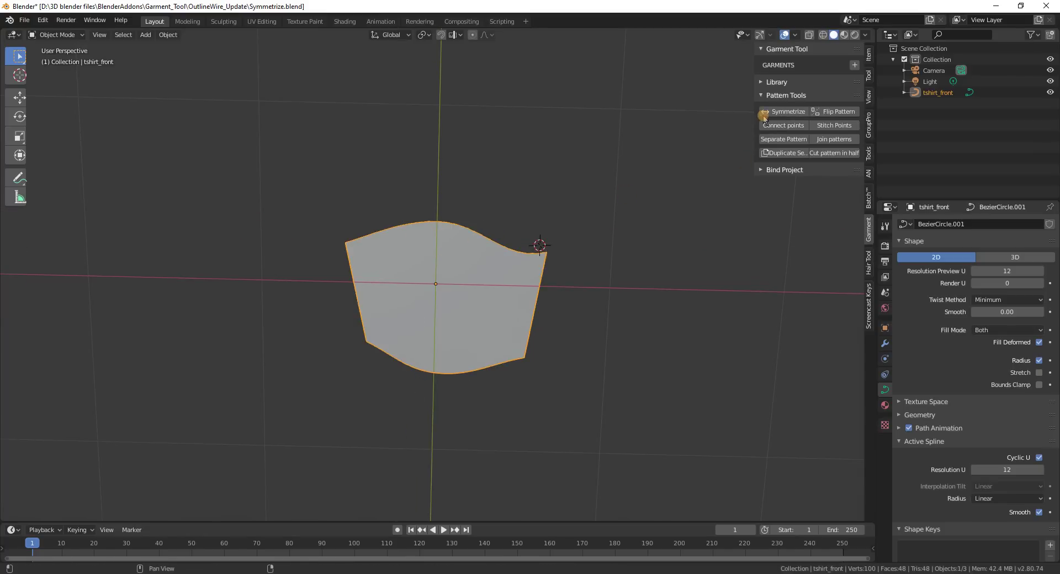
{"action": "left_click", "coordinate": [765, 112]}
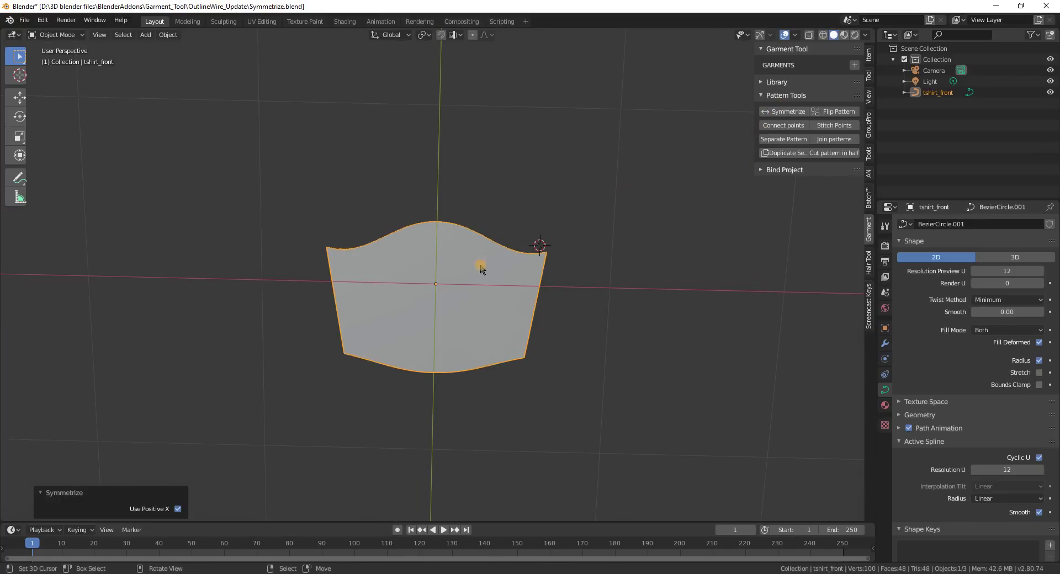
Lower the pattern's bottom edge by moving its centre point and both bottom corner points down along Y
{"action": "middle_click_drag", "start_coordinate": [418, 293], "coordinate": [508, 269]}
{"action": "key", "text": "Tab"}
{"action": "right_click", "coordinate": [524, 270]}
{"action": "right_click", "coordinate": [419, 403]}
{"action": "middle_click_drag", "start_coordinate": [419, 349], "coordinate": [415, 336]}
{"action": "key", "text": "g"}
{"action": "key", "text": "x"}
{"action": "right_click", "coordinate": [385, 358]}
{"action": "right_click", "coordinate": [318, 355], "text": "shift"}
{"action": "right_click", "coordinate": [521, 394], "text": "shift"}
{"action": "key", "text": "g"}
{"action": "key", "text": "y"}
{"action": "left_click", "coordinate": [456, 352]}
Raise the inner handle of the upper-right corner point by about 0.107 m along Y
{"action": "right_click", "coordinate": [417, 416]}
{"action": "middle_click_drag", "start_coordinate": [410, 333], "coordinate": [512, 294]}
{"action": "left_click", "coordinate": [568, 253]}
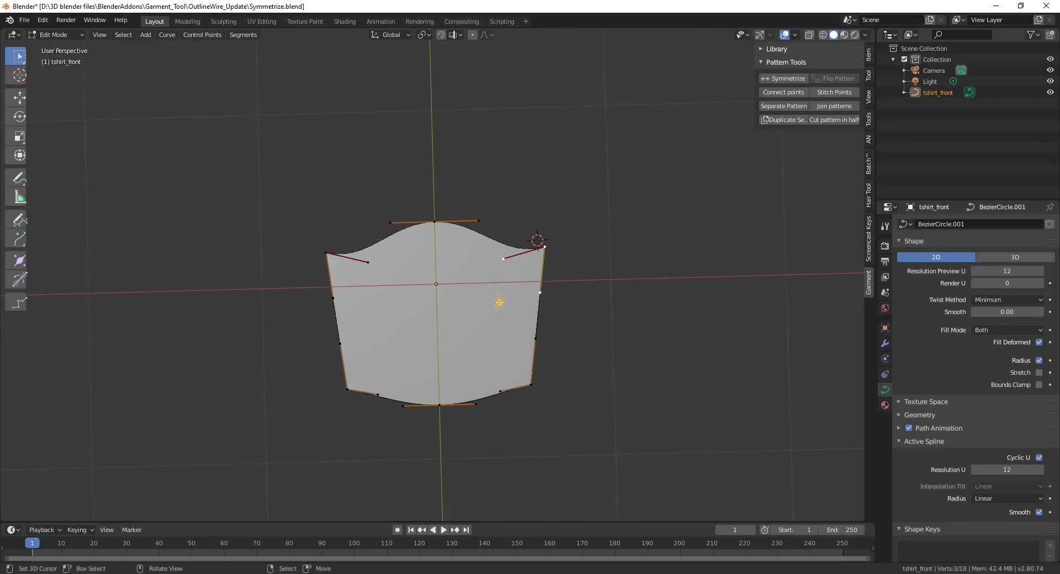
{"action": "key", "text": "g"}
{"action": "key", "text": "y"}
{"action": "left_click", "coordinate": [509, 256]}
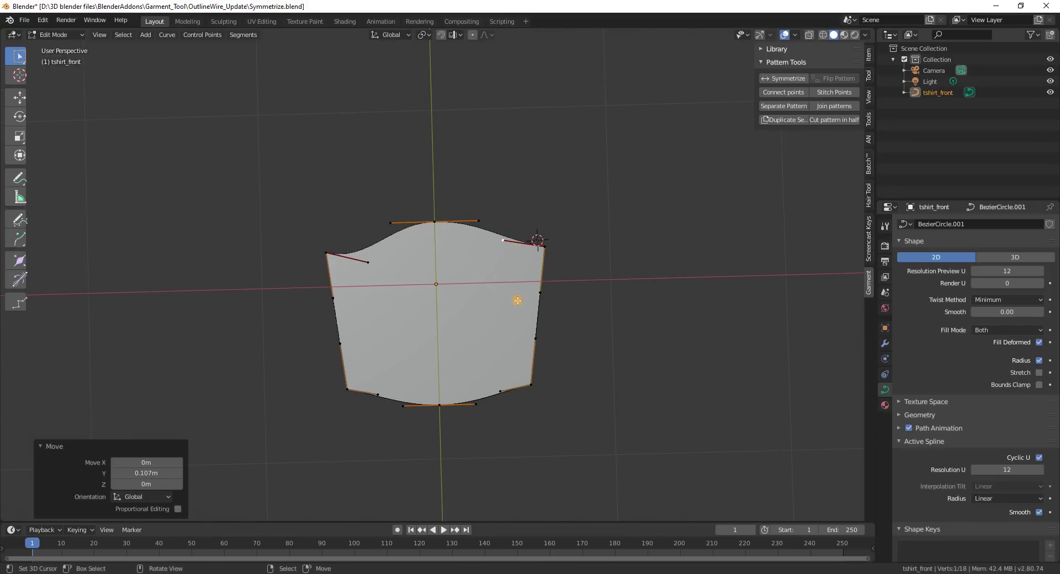
Widen the right side by moving the lower-right corner about 0.187 m and the upper-right corner outward along X
{"action": "left_click", "coordinate": [533, 368]}
{"action": "key", "text": "g"}
{"action": "key", "text": "x"}
{"action": "left_click", "coordinate": [570, 359]}
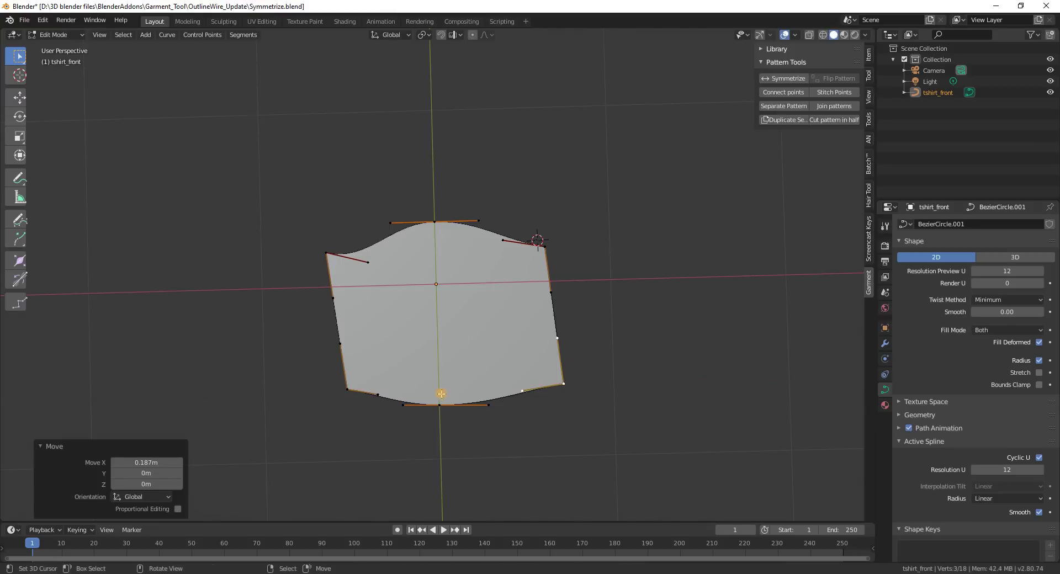
{"action": "left_click", "coordinate": [439, 405]}
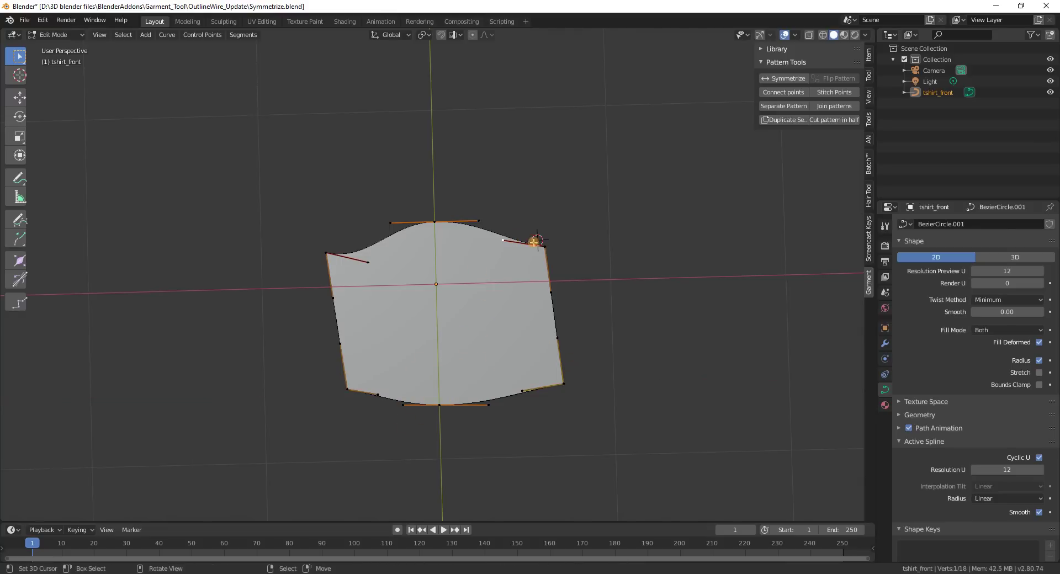
{"action": "left_click", "coordinate": [539, 242]}
{"action": "key", "text": "g"}
{"action": "key", "text": "x"}
{"action": "left_click", "coordinate": [570, 240]}
Subdivide the top edge between its centre and right corner, pull the new point outward as a shoulder, and symmetrize the pattern
{"action": "middle_click_drag", "start_coordinate": [570, 241], "coordinate": [522, 403]}
{"action": "left_click", "coordinate": [522, 403], "text": "shift"}
{"action": "left_click", "coordinate": [449, 223]}
{"action": "left_click", "coordinate": [569, 274], "text": "shift"}
{"action": "right_click", "coordinate": [567, 269]}
{"action": "left_click", "coordinate": [567, 270]}
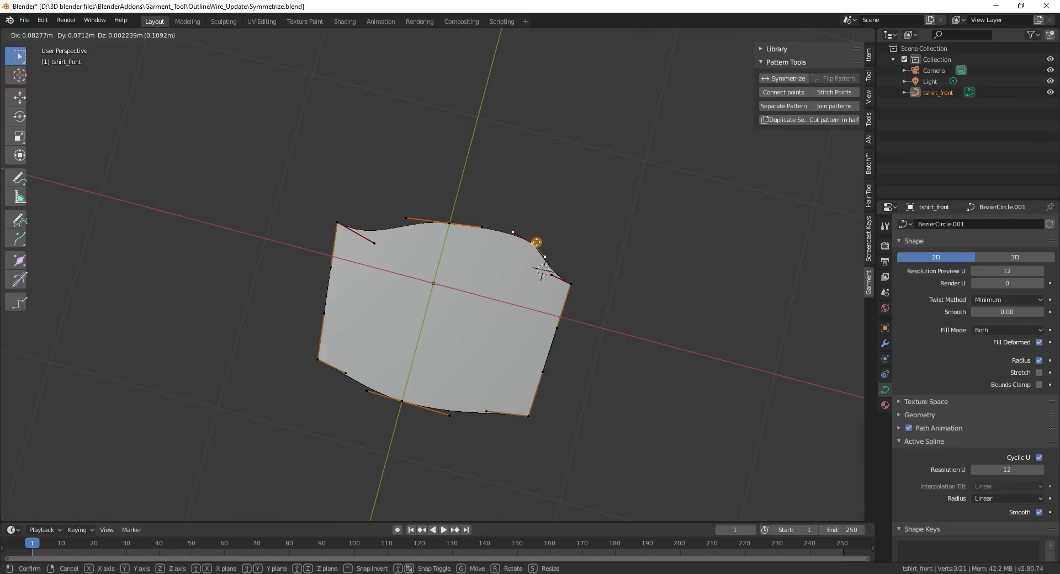
{"action": "left_click", "coordinate": [785, 78]}
{"action": "middle_click_drag", "start_coordinate": [538, 229], "coordinate": [515, 246]}
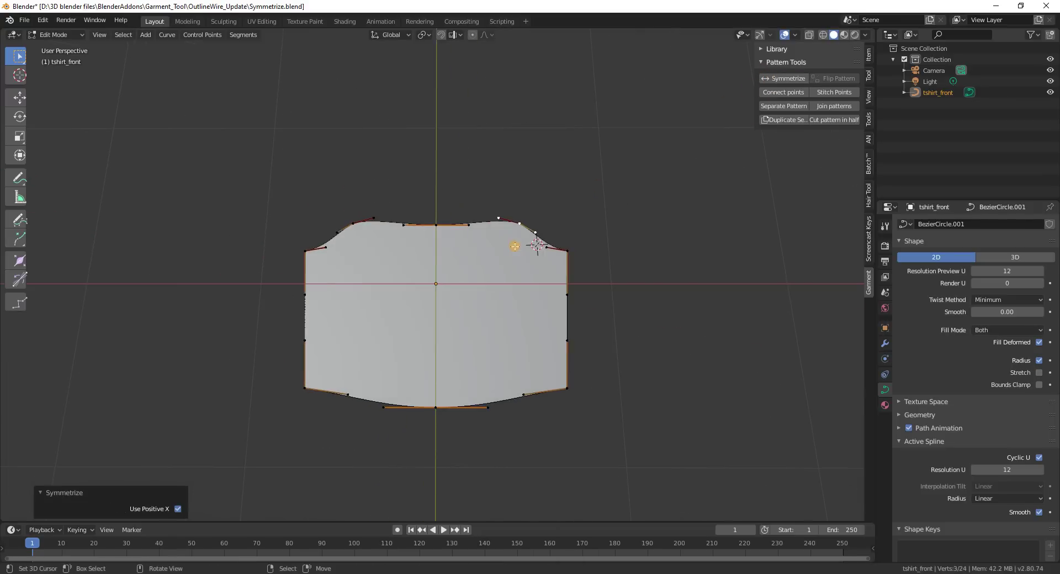
Duplicate the right shoulder and right-side corner points, scale the copy down and place it inside the pattern's right half
{"action": "right_click", "coordinate": [522, 224]}
{"action": "right_click", "coordinate": [563, 245], "text": "shift"}
{"action": "key", "text": "shift+d"}
{"action": "left_click", "coordinate": [541, 338]}
{"action": "key", "text": "s"}
{"action": "left_click", "coordinate": [562, 253]}
{"action": "key", "text": "g"}
{"action": "left_click", "coordinate": [561, 279]}
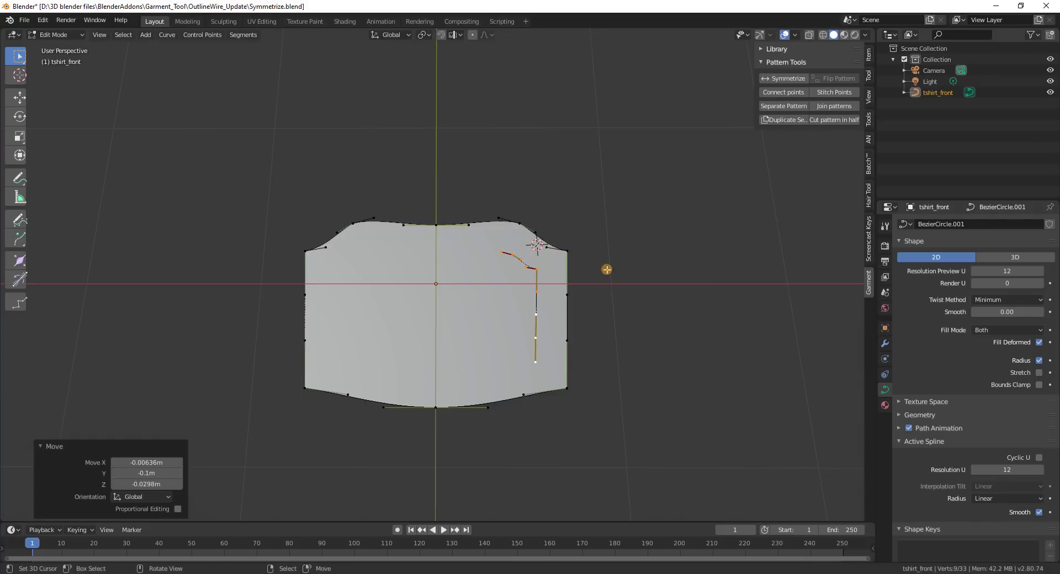
{"action": "key", "text": "Tab"}
{"action": "key", "text": "w"}
{"action": "key", "text": "Escape"}
{"action": "key", "text": "Tab"}
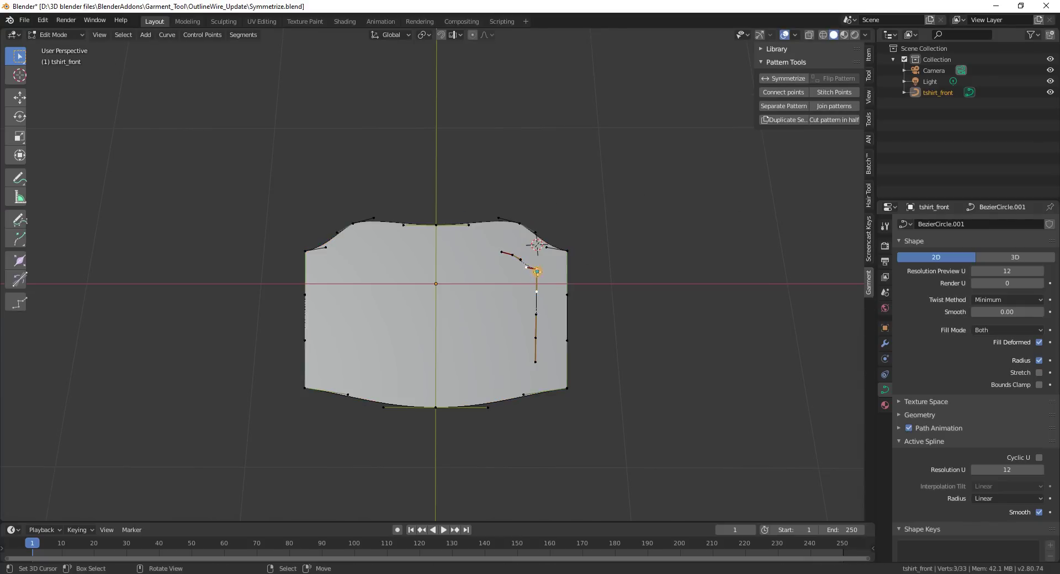
Reshape the copied points into a triangular outline and close the spline by enabling Cyclic U
{"action": "right_click_drag", "start_coordinate": [538, 272], "coordinate": [552, 283]}
{"action": "right_click_drag", "start_coordinate": [535, 338], "coordinate": [525, 346]}
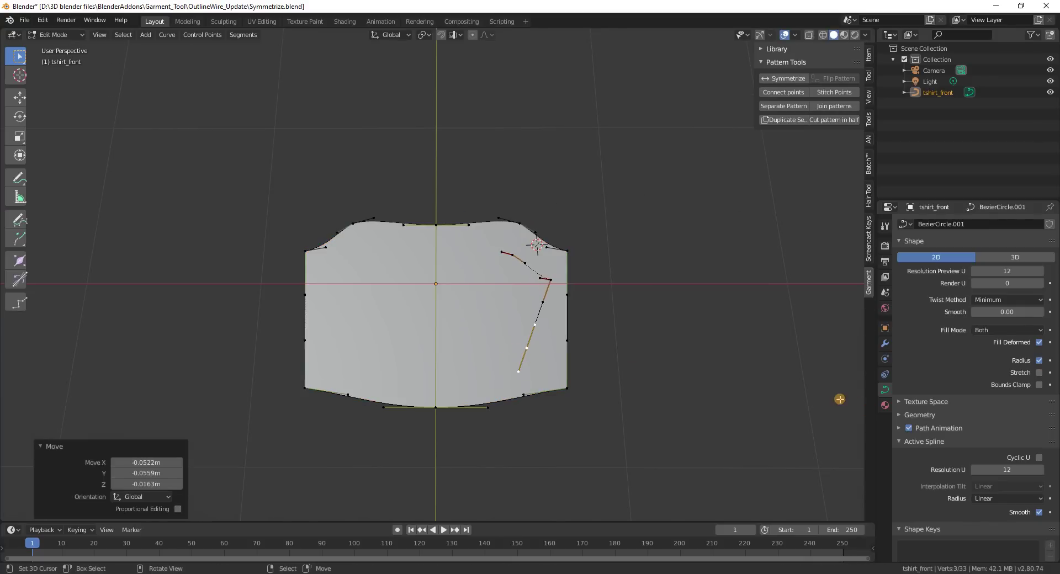
{"action": "left_click", "coordinate": [1039, 458]}
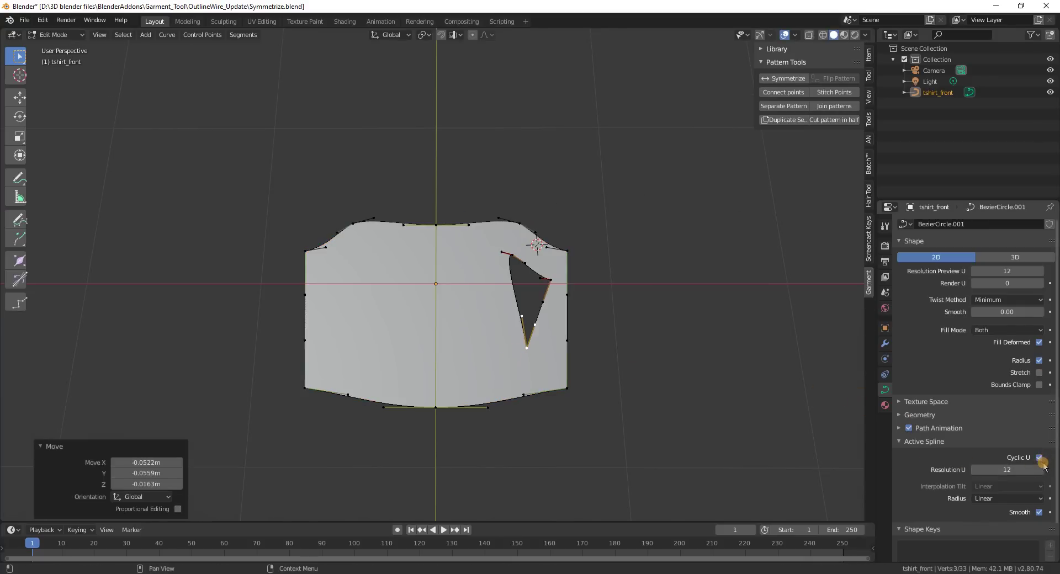
Set the hole's bottom and top points to Automatic handles and move the bottom point up to round the outline
{"action": "key", "text": "v"}
{"action": "left_click", "coordinate": [538, 346]}
{"action": "left_click_drag", "start_coordinate": [535, 345], "coordinate": [520, 321]}
{"action": "left_click", "coordinate": [520, 321]}
{"action": "left_click", "coordinate": [512, 255]}
{"action": "key", "text": "v"}
{"action": "left_click", "coordinate": [522, 262]}
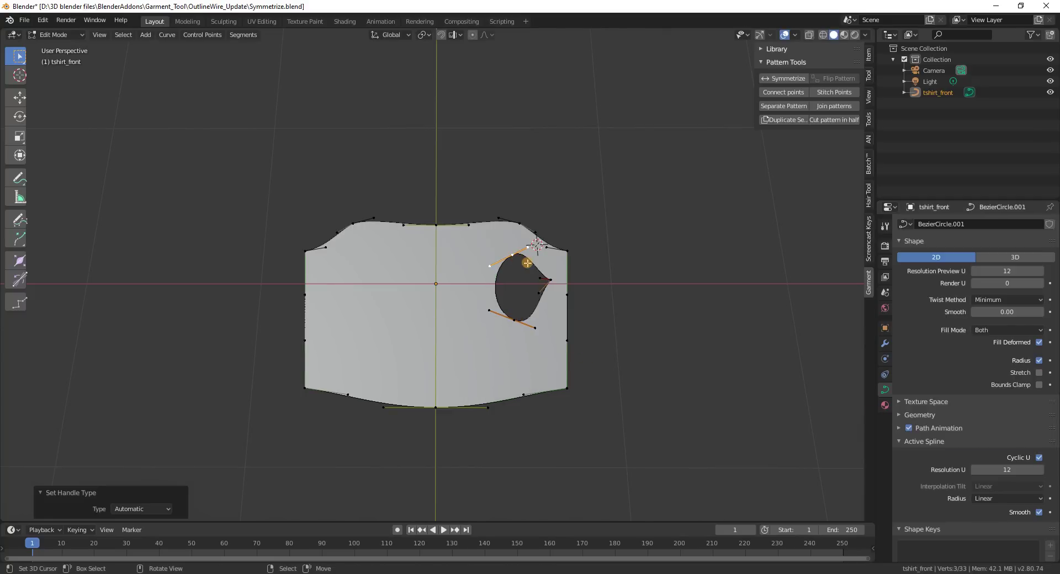
Smooth the hole's right point with Automatic handles, adjust its position, and symmetrize the pattern to mirror the hole
{"action": "left_click", "coordinate": [549, 280]}
{"action": "key", "text": "v"}
{"action": "left_click", "coordinate": [548, 281]}
{"action": "key", "text": "g"}
{"action": "left_click", "coordinate": [547, 291]}
{"action": "key", "text": "Tab"}
{"action": "left_click", "coordinate": [783, 111]}
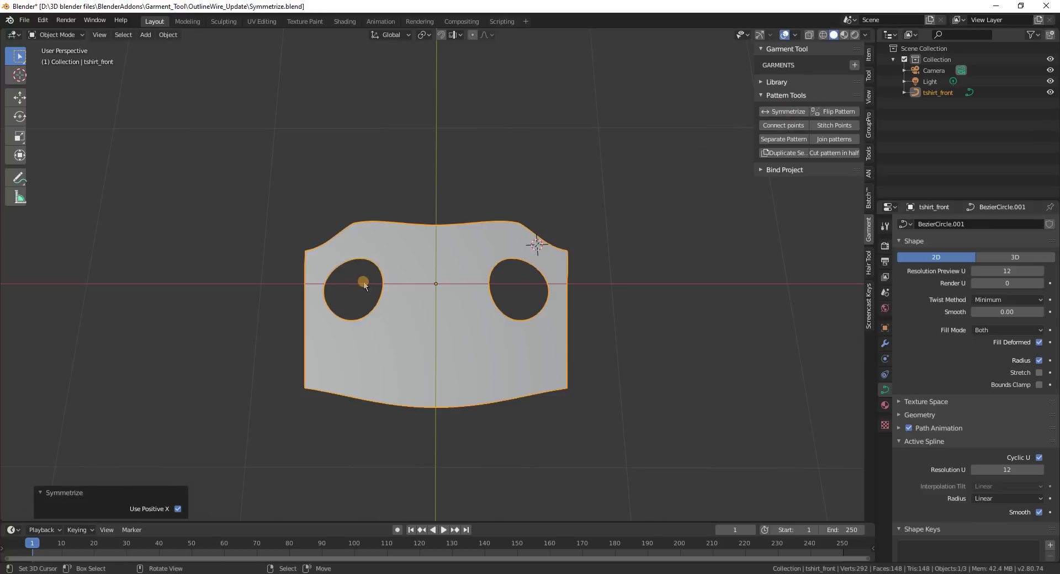
Duplicate the right hole's outline, move the copy along X beyond the pattern's right edge, and symmetrize the pattern
{"action": "key", "text": "Tab"}
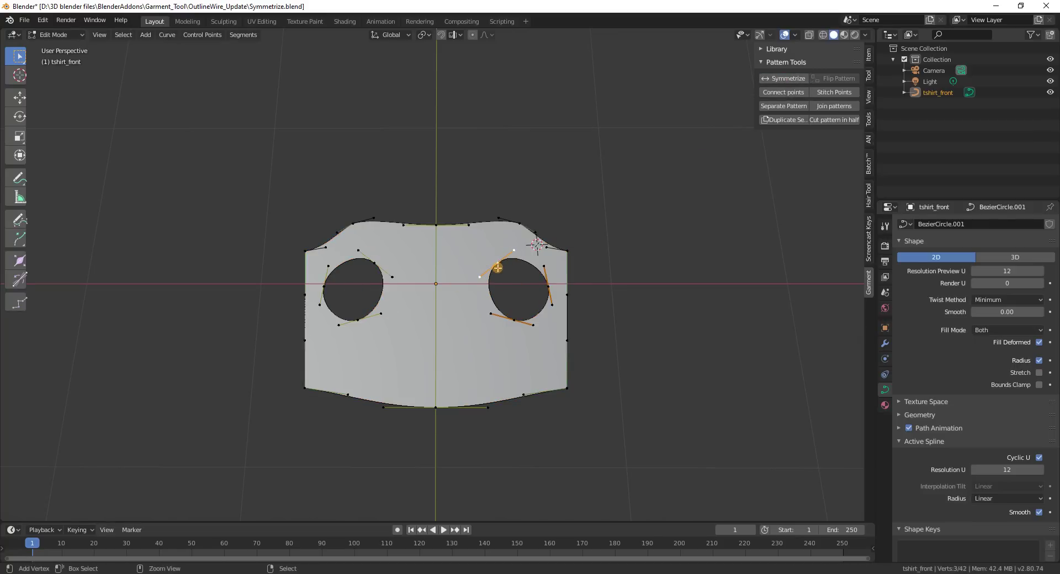
{"action": "key", "text": "ctrl+l"}
{"action": "key", "text": "shift+d"}
{"action": "key", "text": "x"}
{"action": "left_click", "coordinate": [612, 280]}
{"action": "key", "text": "Tab"}
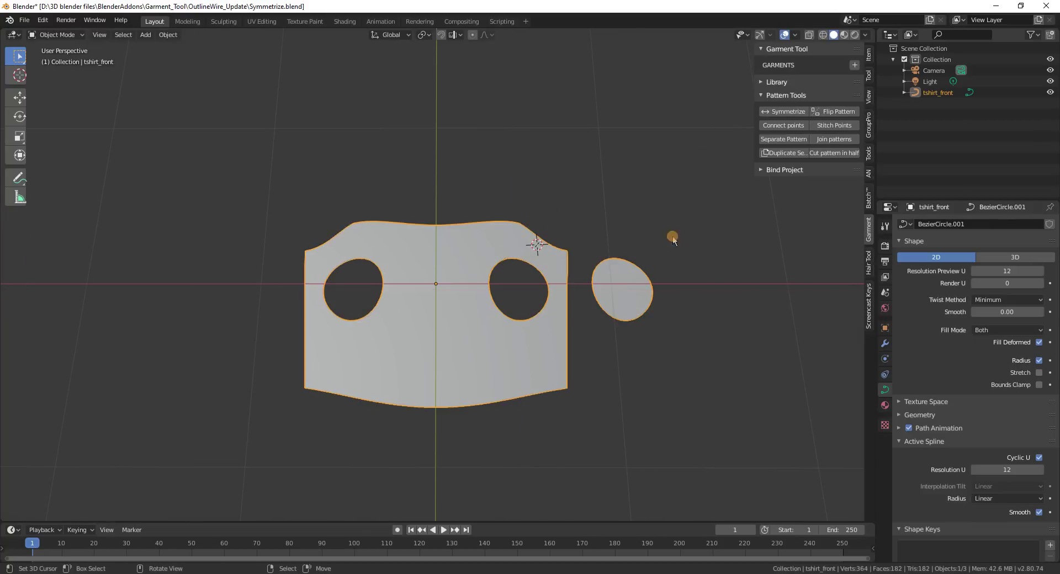
{"action": "left_click", "coordinate": [783, 111]}
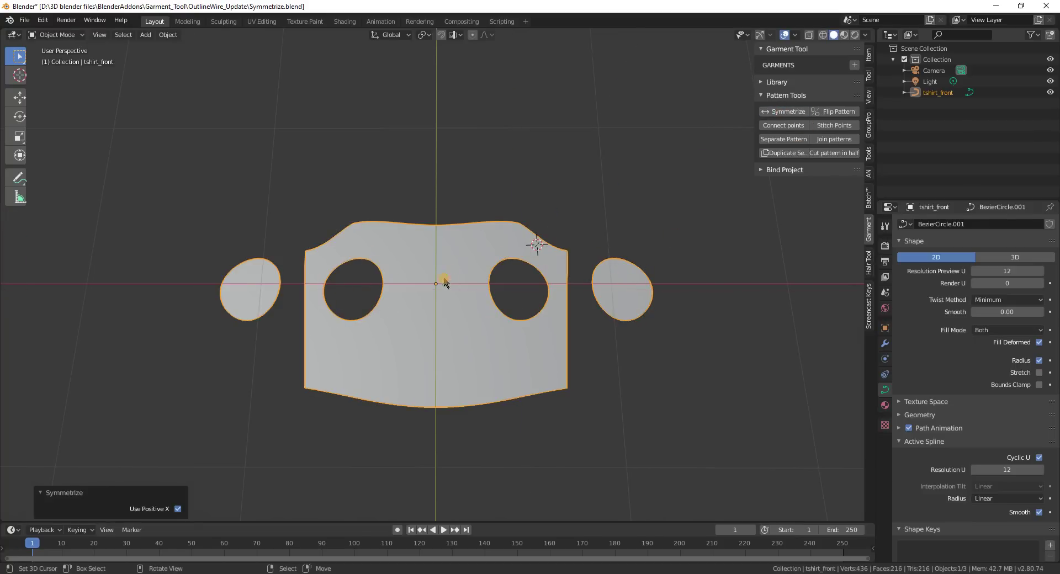
{"action": "key", "text": "Tab"}
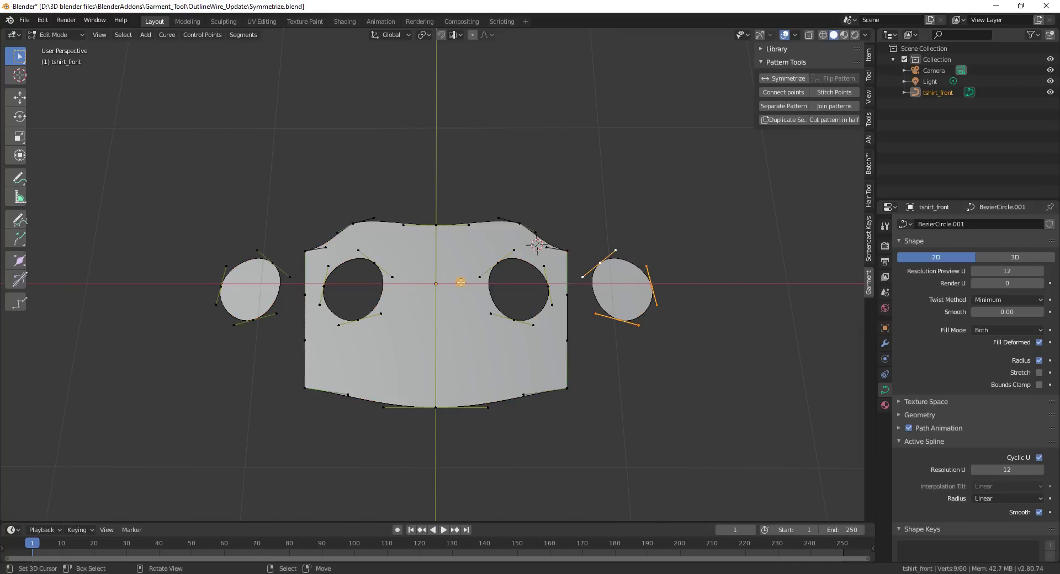
Delete the right hole's outline and symmetrize the pattern so both halves are solid
{"action": "left_click", "coordinate": [514, 269]}
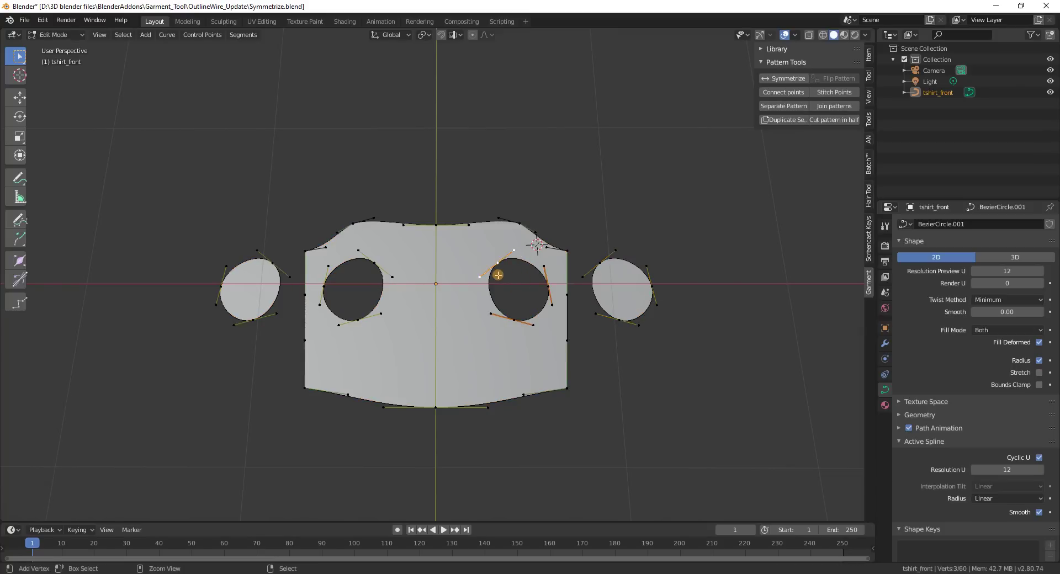
{"action": "key", "text": "x"}
{"action": "left_click", "coordinate": [498, 275]}
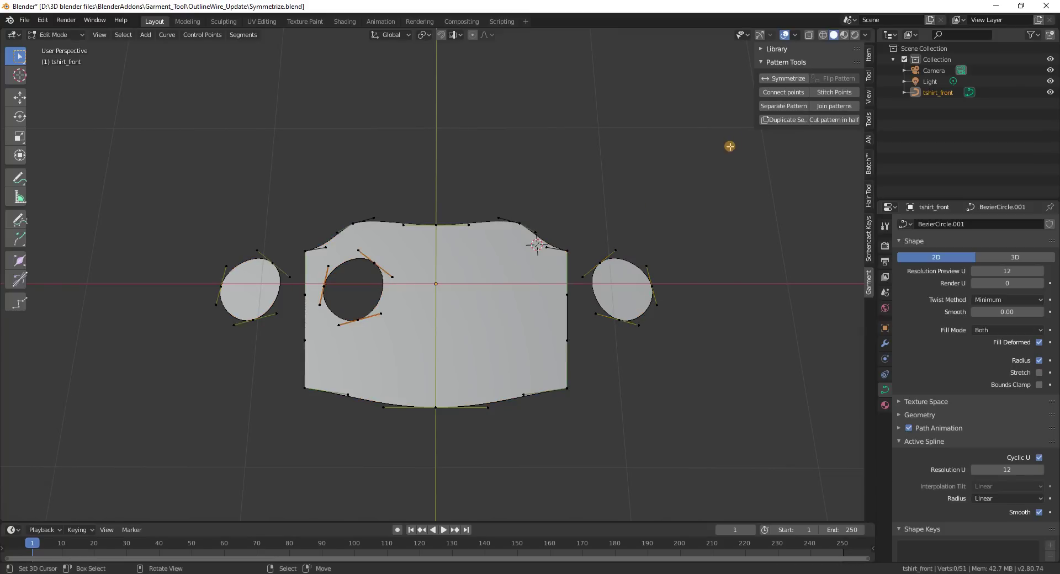
{"action": "left_click", "coordinate": [784, 79]}
Move the pattern's upper-left corner point inward past the centre axis and give it Automatic handles
{"action": "left_click", "coordinate": [315, 252]}
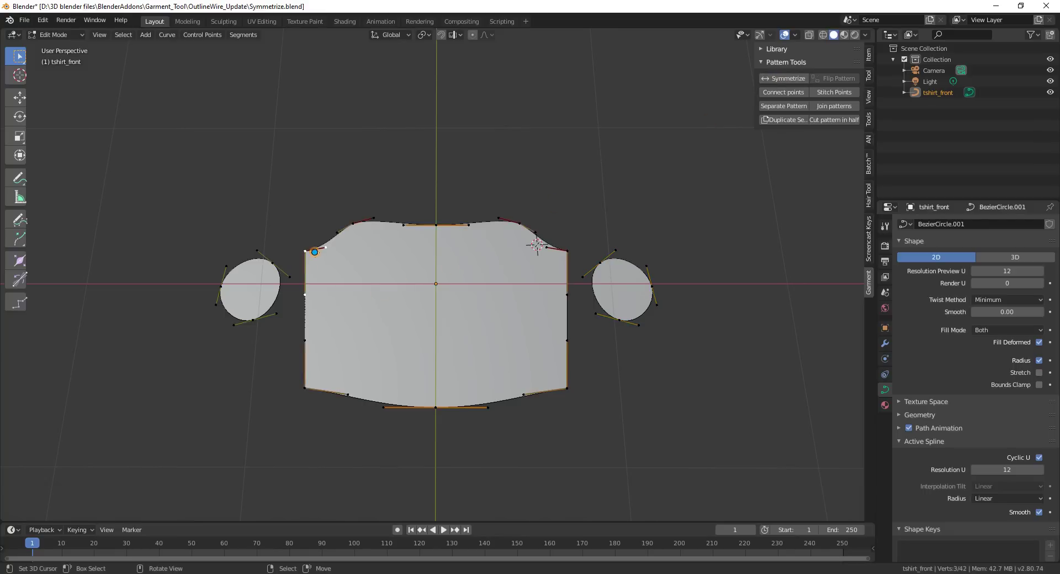
{"action": "left_click_drag", "start_coordinate": [315, 252], "coordinate": [492, 338]}
{"action": "key", "text": "v"}
{"action": "left_click", "coordinate": [492, 339]}
Move the lower-left corner point inward and adjust the left shoulder point, giving both Automatic handles, and return to Object Mode
{"action": "left_click", "coordinate": [304, 386]}
{"action": "left_click", "coordinate": [304, 386]}
{"action": "key", "text": "v"}
{"action": "left_click", "coordinate": [305, 386]}
{"action": "left_click", "coordinate": [353, 223]}
{"action": "key", "text": "v"}
{"action": "left_click", "coordinate": [355, 215]}
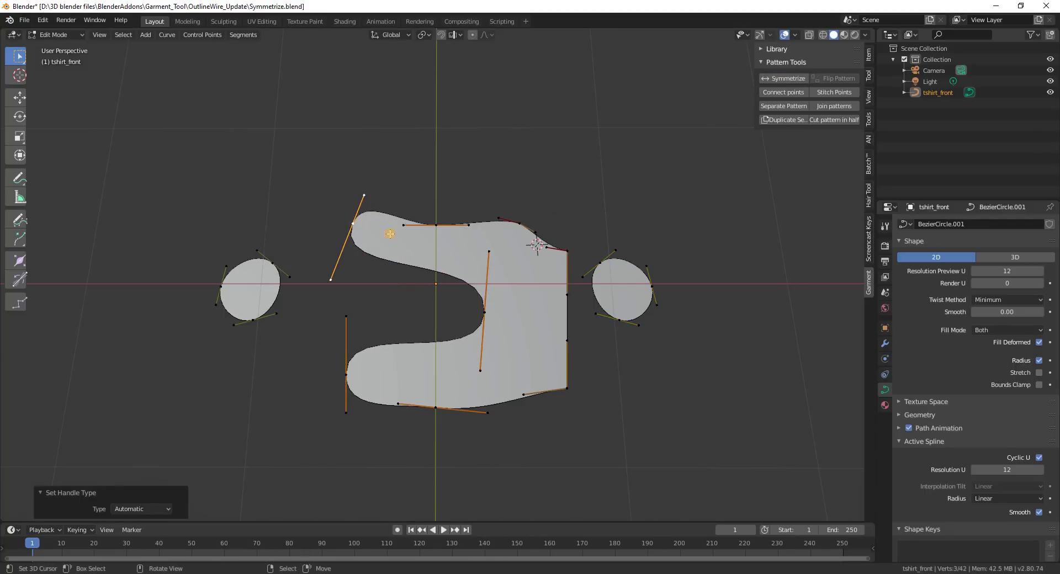
{"action": "left_click_drag", "start_coordinate": [390, 234], "coordinate": [407, 273]}
{"action": "scroll", "coordinate": [411, 275], "scroll_direction": "down", "scroll_amount": 2}
{"action": "key", "text": "Tab"}
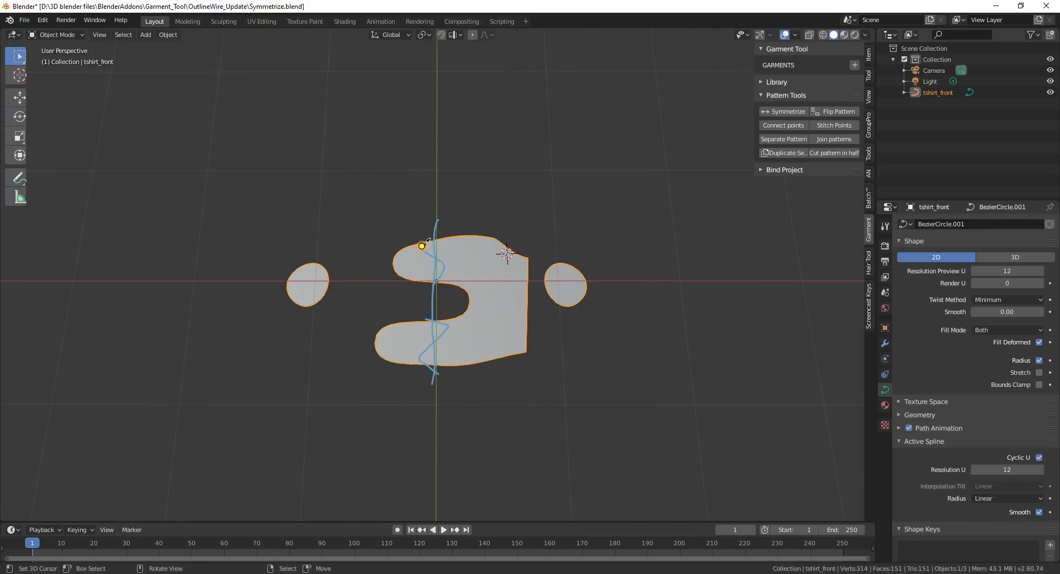
Mark where the pattern crosses the centre axis with annotation strokes and erase them
{"action": "left_click_drag", "start_coordinate": [432, 181], "coordinate": [443, 180]}
{"action": "mouse_move", "coordinate": [444, 199]}
{"action": "right_mouse_down"}
{"action": "mouse_move", "coordinate": [412, 213]}
{"action": "mouse_move", "coordinate": [416, 310]}
{"action": "mouse_move", "coordinate": [448, 330]}
{"action": "right_mouse_up"}
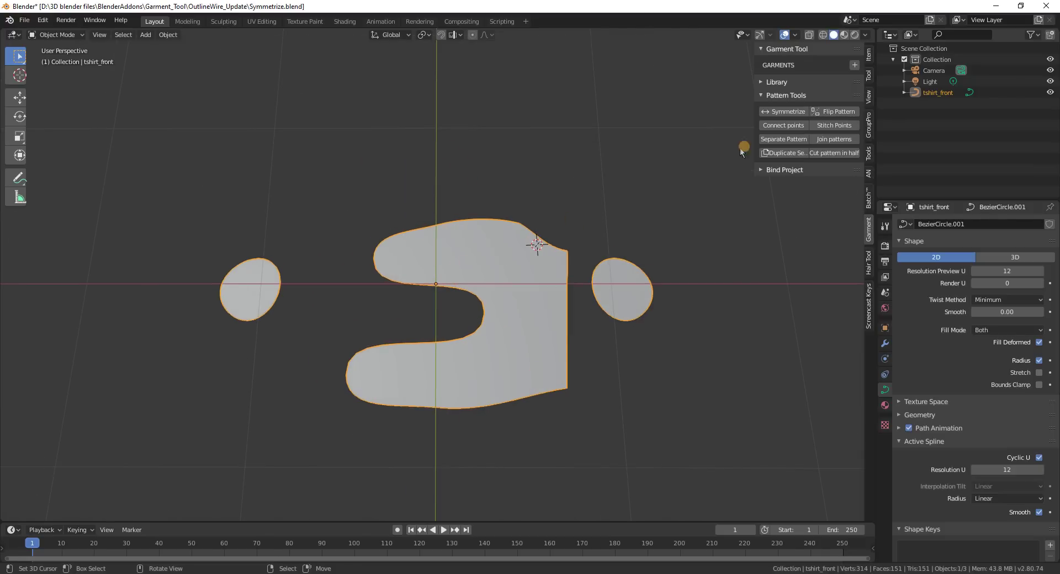
Try symmetrizing the pattern, also with Use Positive X switched off, and undo the mirroring
{"action": "left_click", "coordinate": [785, 112]}
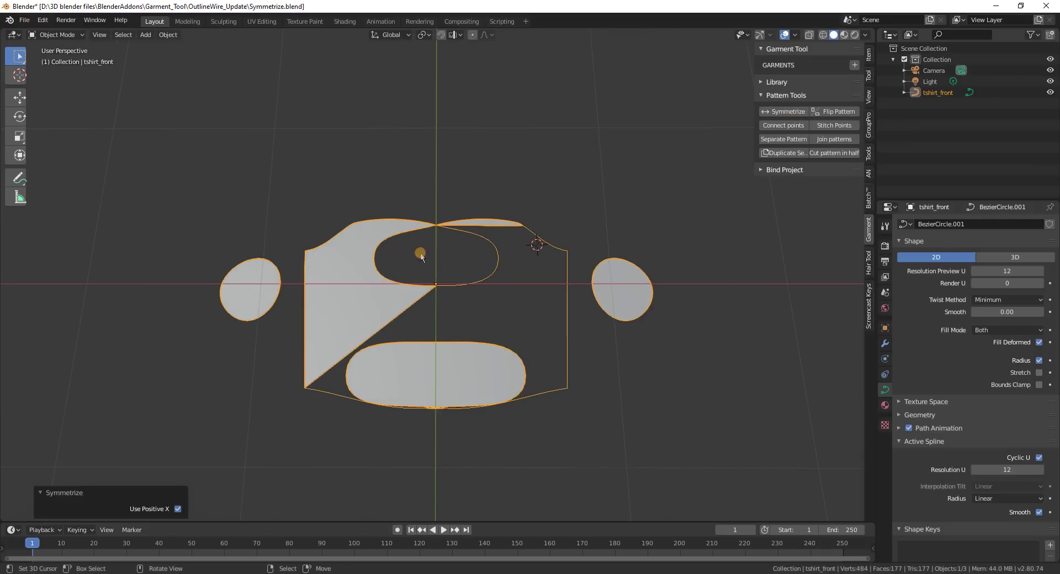
{"action": "key", "text": "ctrl+z"}
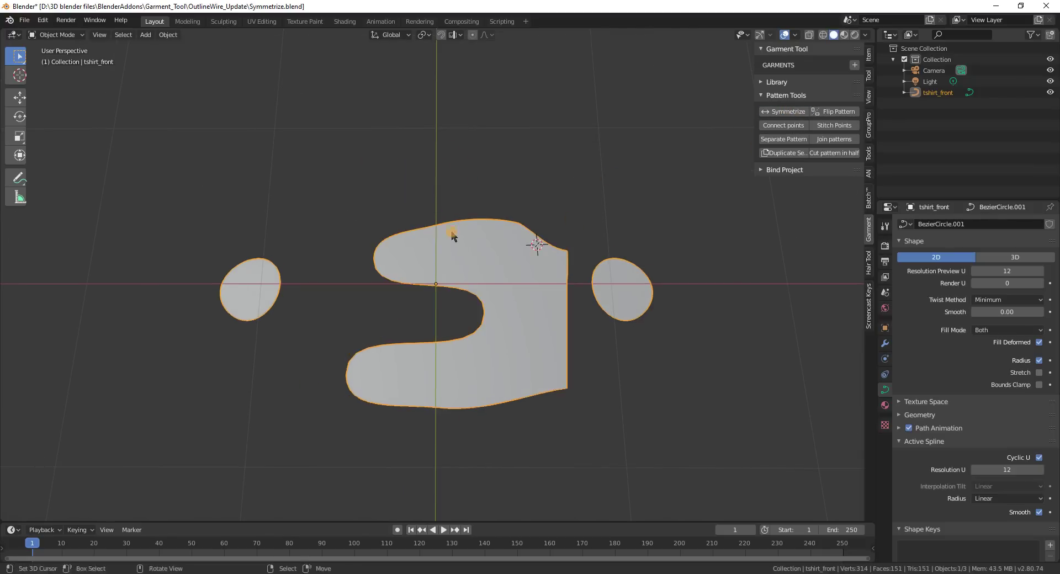
{"action": "left_click", "coordinate": [798, 112]}
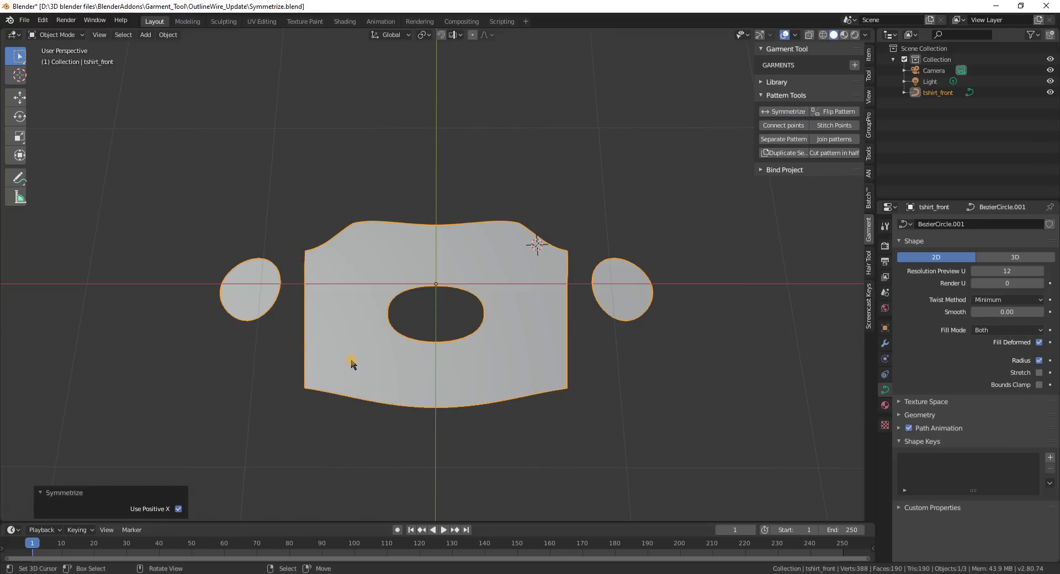
{"action": "left_click", "coordinate": [180, 509]}
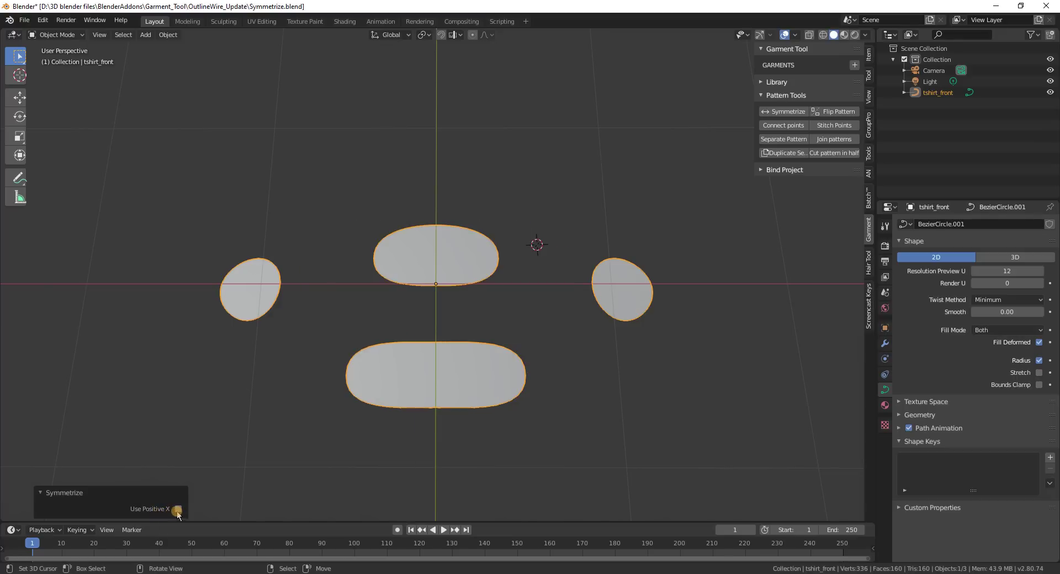
{"action": "scroll", "coordinate": [468, 297], "scroll_direction": "down", "scroll_amount": 1}
{"action": "mouse_move", "coordinate": [468, 297]}
{"action": "middle_mouse_down"}
{"action": "mouse_move", "coordinate": [458, 271]}
{"action": "mouse_move", "coordinate": [461, 280]}
{"action": "middle_mouse_up"}
{"action": "key", "text": "ctrl+z"}
{"action": "key", "text": "ctrl+shift+z"}
{"action": "key", "text": "ctrl+z"}
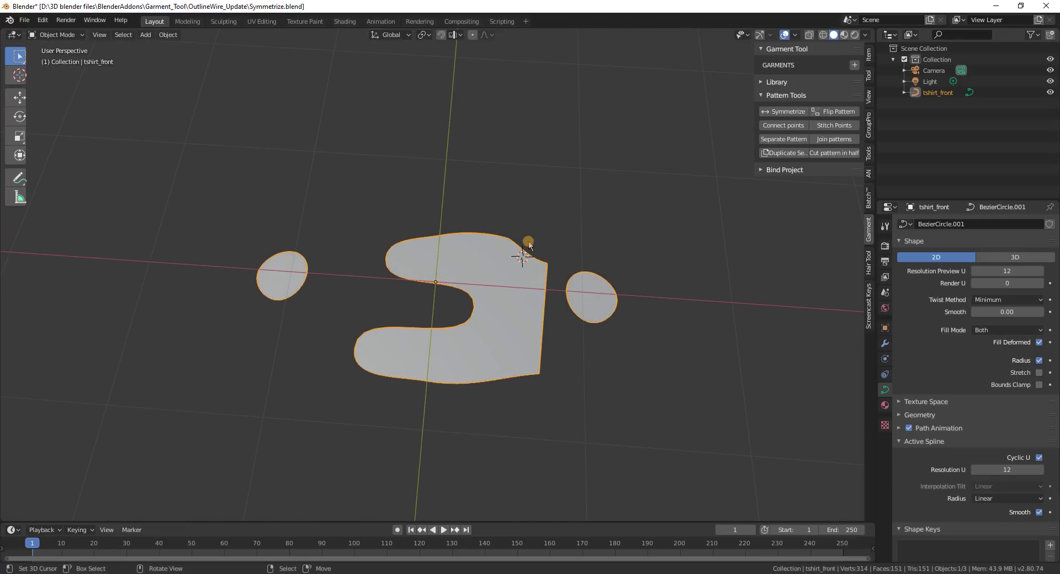
Symmetrize the pattern once more and undo it
{"action": "middle_click_drag", "start_coordinate": [530, 249], "coordinate": [509, 235]}
{"action": "scroll", "coordinate": [524, 237], "scroll_direction": "up", "scroll_amount": 2}
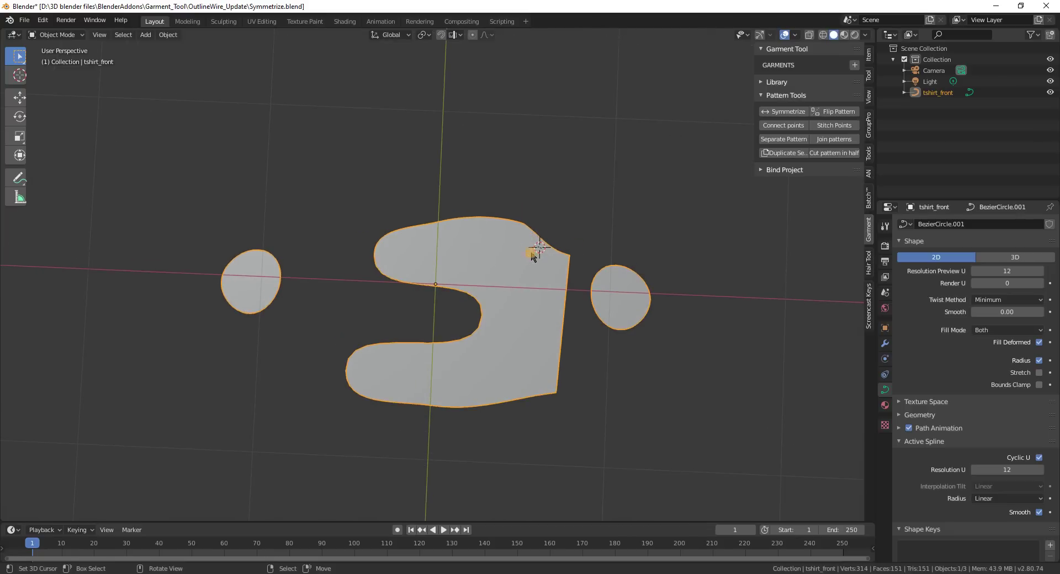
{"action": "left_click", "coordinate": [794, 113]}
{"action": "key", "text": "ctrl+z"}
Move the pattern's upper-right corner point about 0.022 m along Y and return to Object Mode
{"action": "left_click", "coordinate": [532, 255]}
{"action": "key", "text": "Tab"}
{"action": "left_click_drag", "start_coordinate": [567, 254], "coordinate": [570, 253]}
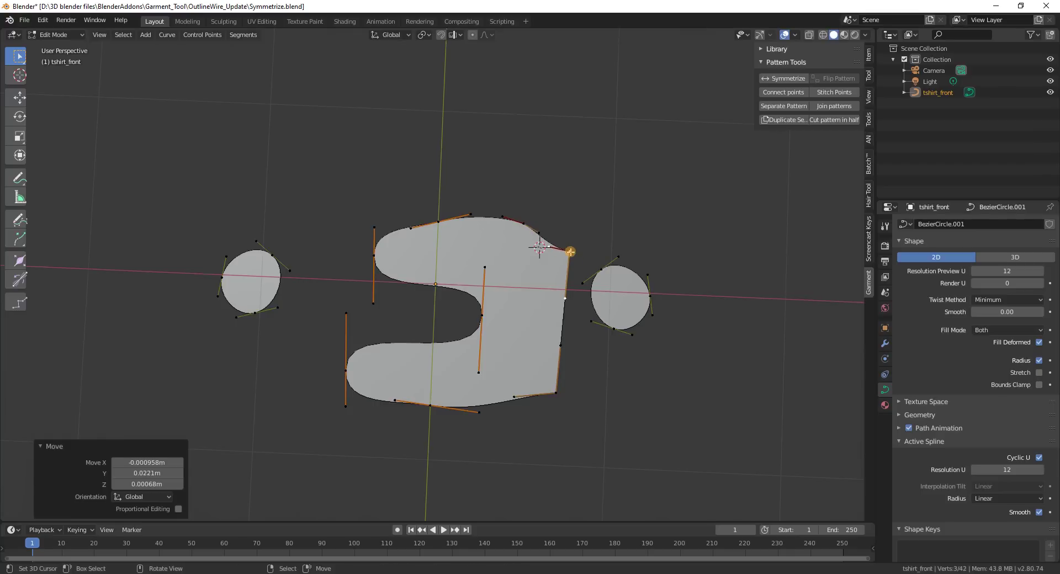
{"action": "key", "text": "Tab"}
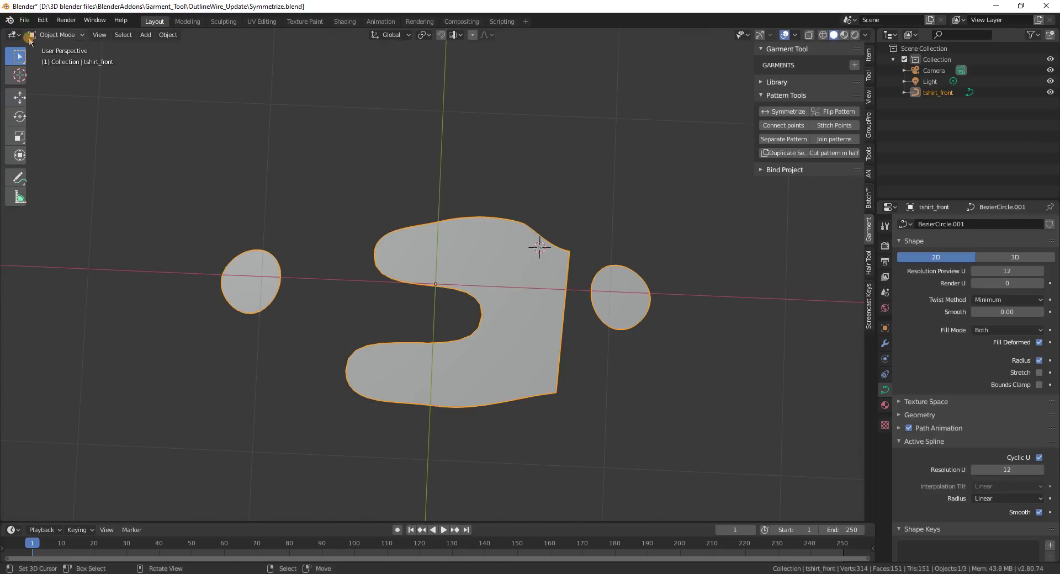
Open the recent file Chery_wire_01.blend
{"action": "left_click", "coordinate": [24, 20]}
{"action": "mouse_move", "coordinate": [55, 55]}
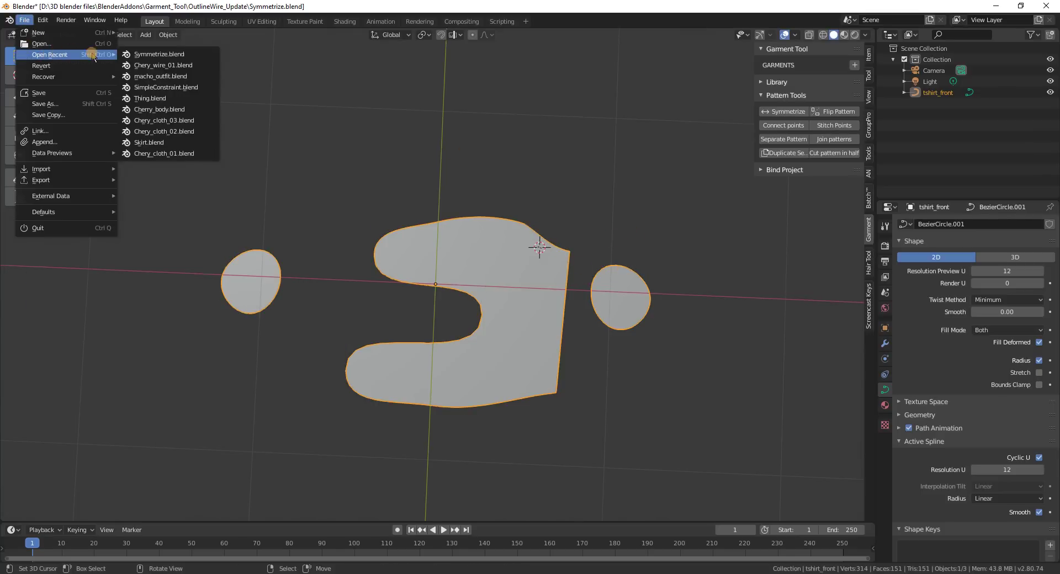
{"action": "left_click", "coordinate": [181, 66]}
{"action": "left_click", "coordinate": [548, 304]}
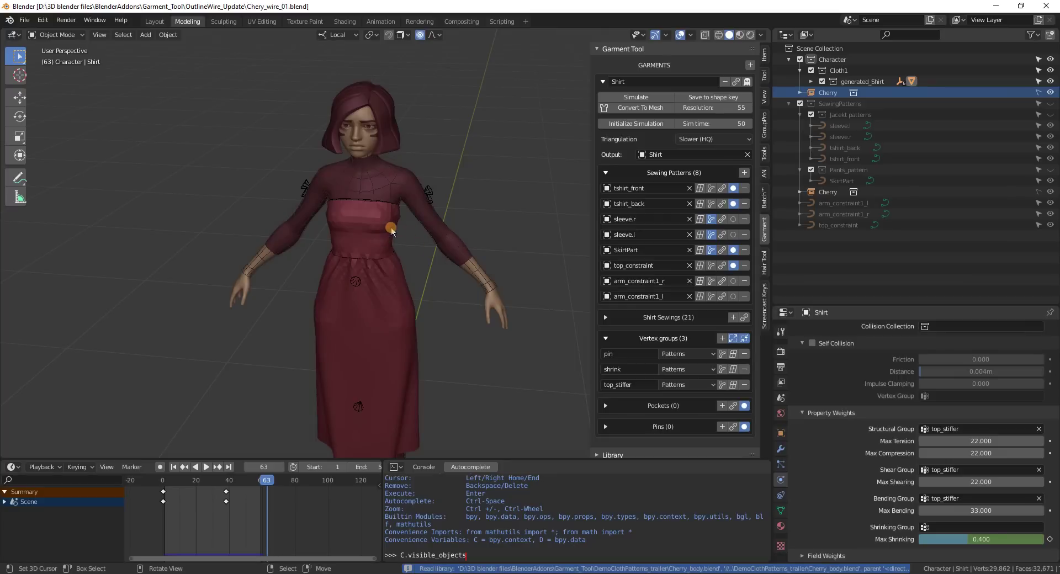
Open the recent file SimpleConstraint.blend and rewind its animation to frame 1
{"action": "left_click", "coordinate": [24, 20]}
{"action": "mouse_move", "coordinate": [92, 57]}
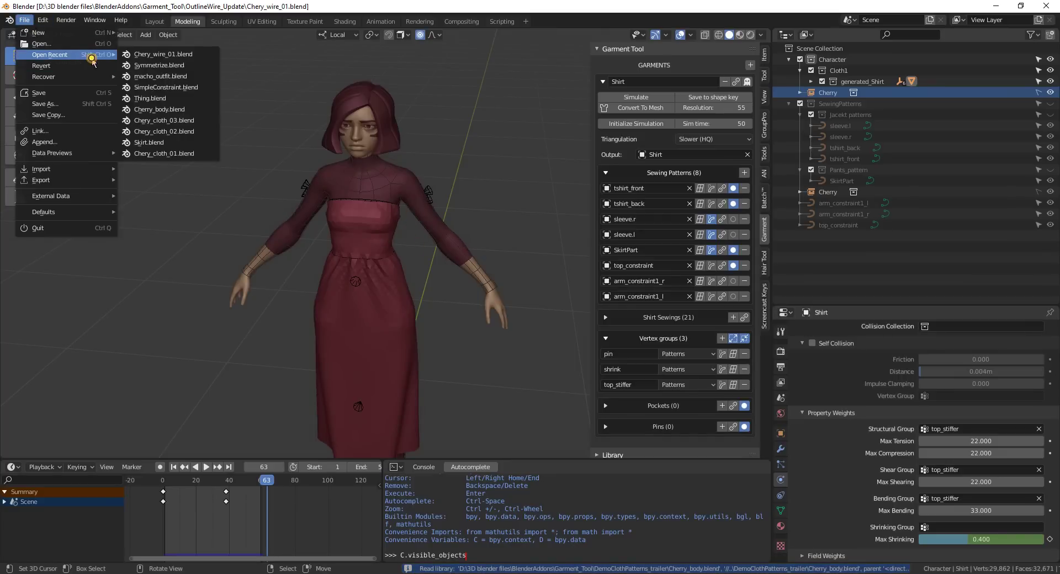
{"action": "left_click", "coordinate": [189, 87]}
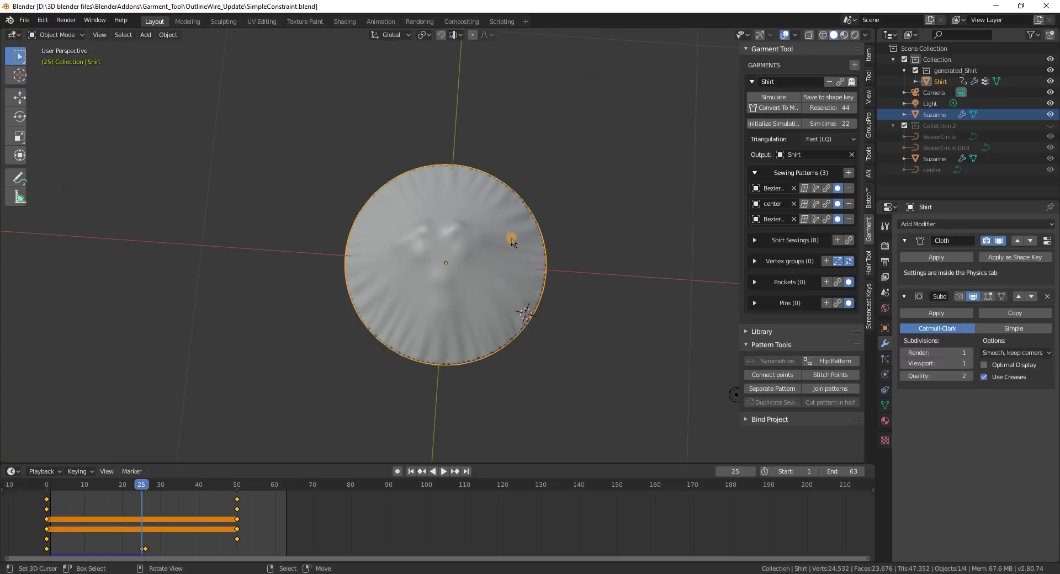
{"action": "left_click", "coordinate": [411, 471]}
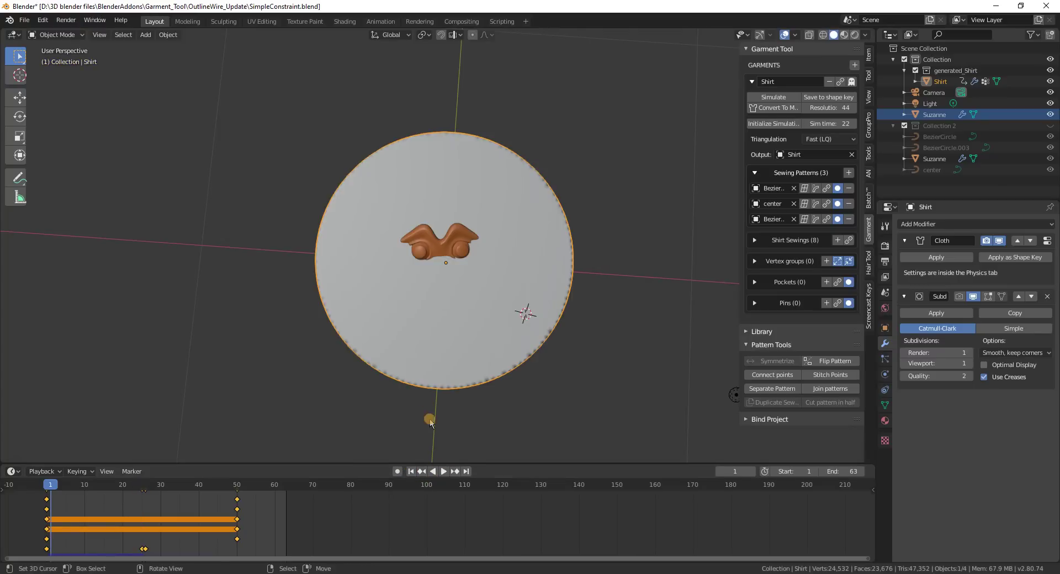
Examine the sewing lines joining the upper and lower discs to the middle ring, tracing the ring with an annotation
{"action": "middle_click_drag", "start_coordinate": [430, 413], "coordinate": [483, 216]}
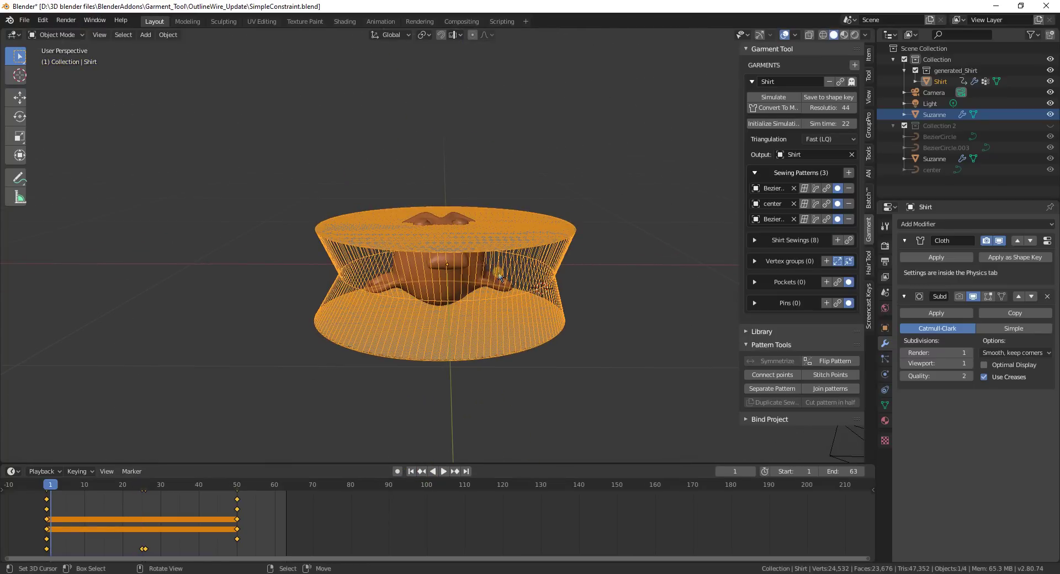
{"action": "mouse_move", "coordinate": [496, 253]}
{"action": "middle_mouse_down"}
{"action": "mouse_move", "coordinate": [504, 239]}
{"action": "mouse_move", "coordinate": [477, 214]}
{"action": "mouse_move", "coordinate": [486, 240]}
{"action": "middle_mouse_up"}
{"action": "middle_click_drag", "start_coordinate": [475, 317], "coordinate": [489, 268]}
{"action": "left_click_drag", "start_coordinate": [331, 275], "coordinate": [538, 274]}
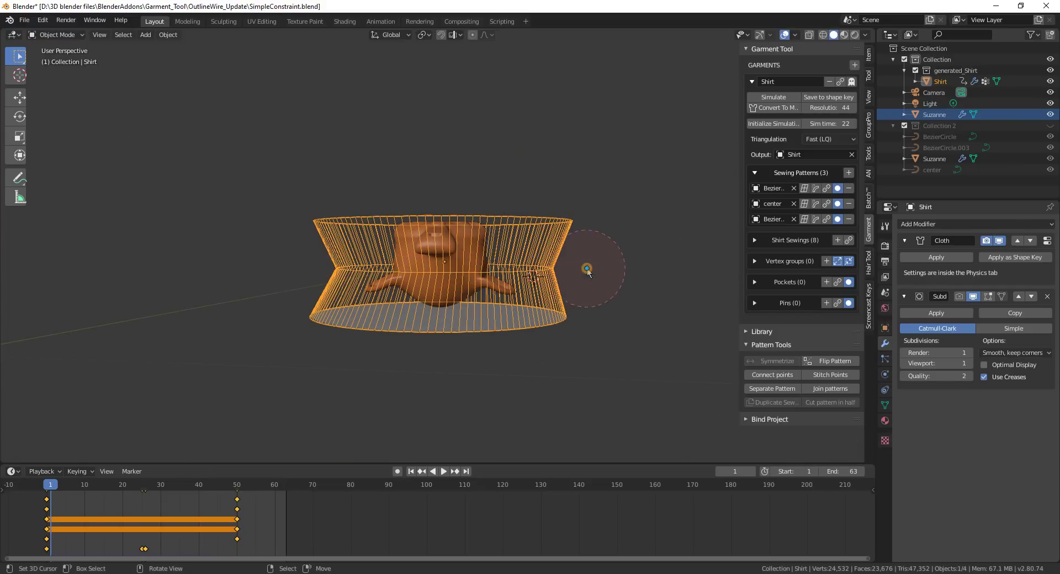
Play the cloth simulation, pause it at frame 21 and inspect the draped cloth
{"action": "key", "text": "space"}
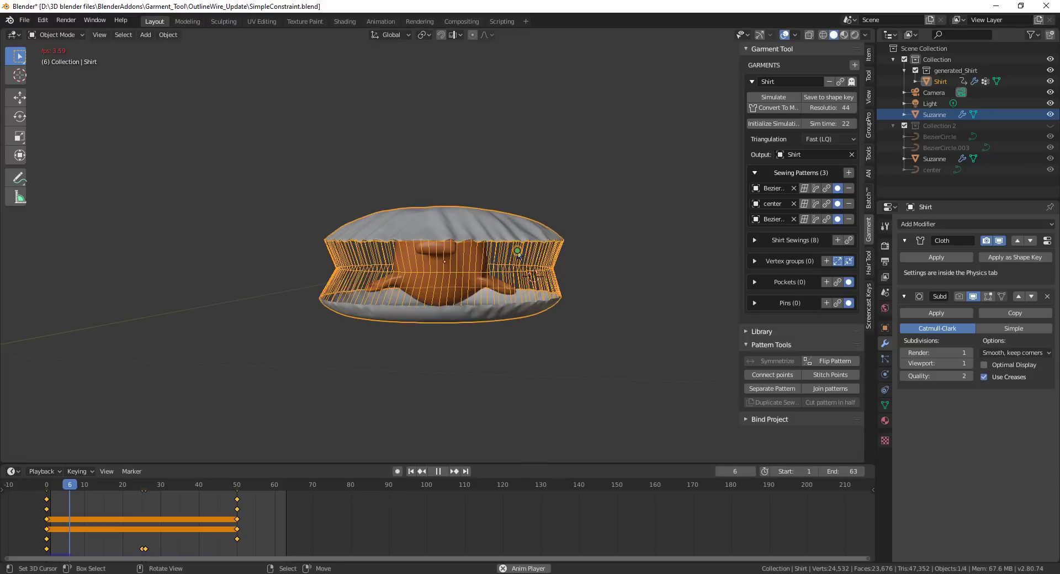
{"action": "middle_click_drag", "start_coordinate": [523, 300], "coordinate": [422, 252]}
{"action": "key", "text": "space"}
{"action": "middle_click_drag", "start_coordinate": [472, 303], "coordinate": [473, 260]}
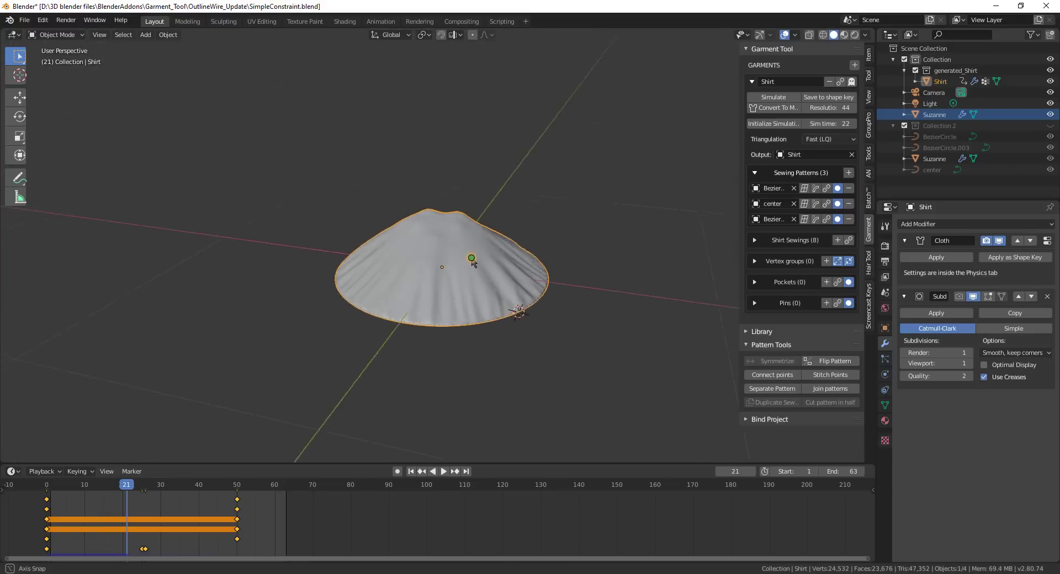
Rewind the animation to frame 1 and switch the displayed collection to Collection 2 with the pattern curves
{"action": "left_click", "coordinate": [410, 471]}
{"action": "middle_click_drag", "start_coordinate": [414, 307], "coordinate": [422, 286]}
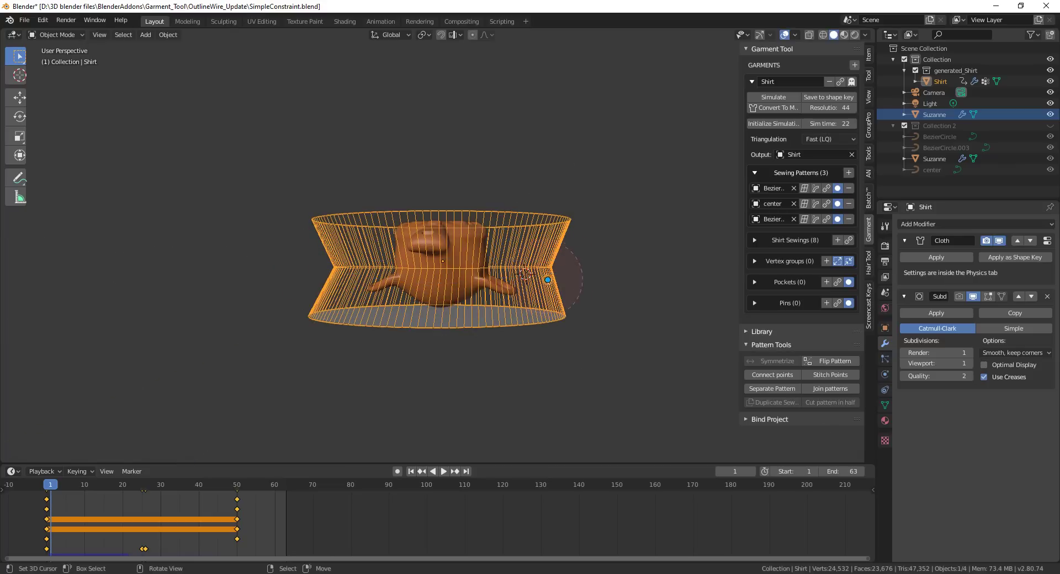
{"action": "key", "text": "2"}
{"action": "middle_click_drag", "start_coordinate": [464, 269], "coordinate": [469, 285]}
Duplicate the upper circle curve, lower the copy along Z and set its Fill Mode to None
{"action": "right_click", "coordinate": [506, 234]}
{"action": "middle_click_drag", "start_coordinate": [507, 239], "coordinate": [526, 254]}
{"action": "key", "text": "shift+d"}
{"action": "key", "text": "z"}
{"action": "left_click", "coordinate": [508, 248]}
{"action": "scroll", "coordinate": [514, 246], "scroll_direction": "up", "scroll_amount": 2}
{"action": "left_click", "coordinate": [886, 390]}
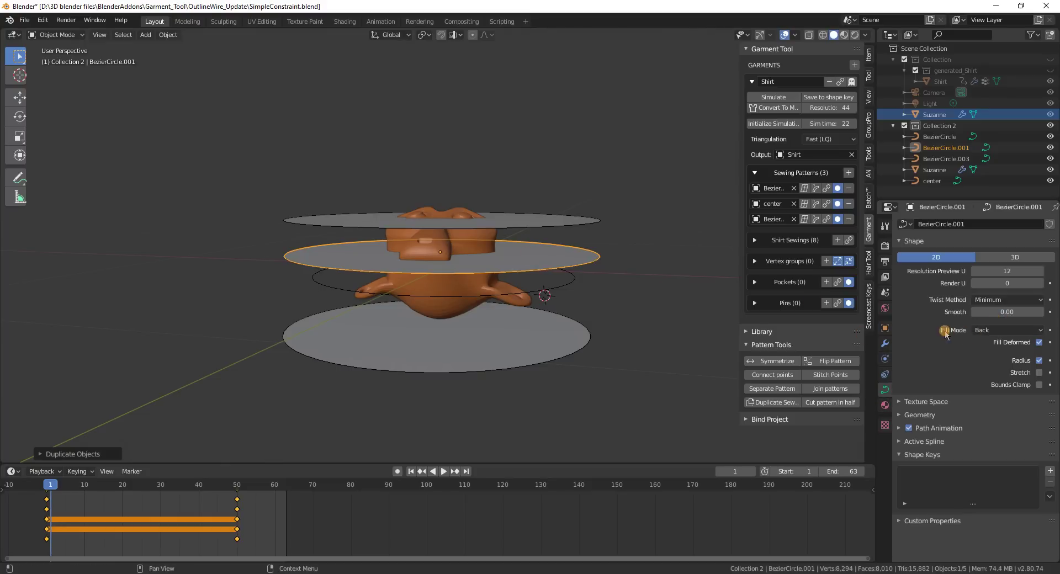
{"action": "left_click", "coordinate": [988, 330]}
{"action": "left_click", "coordinate": [994, 345]}
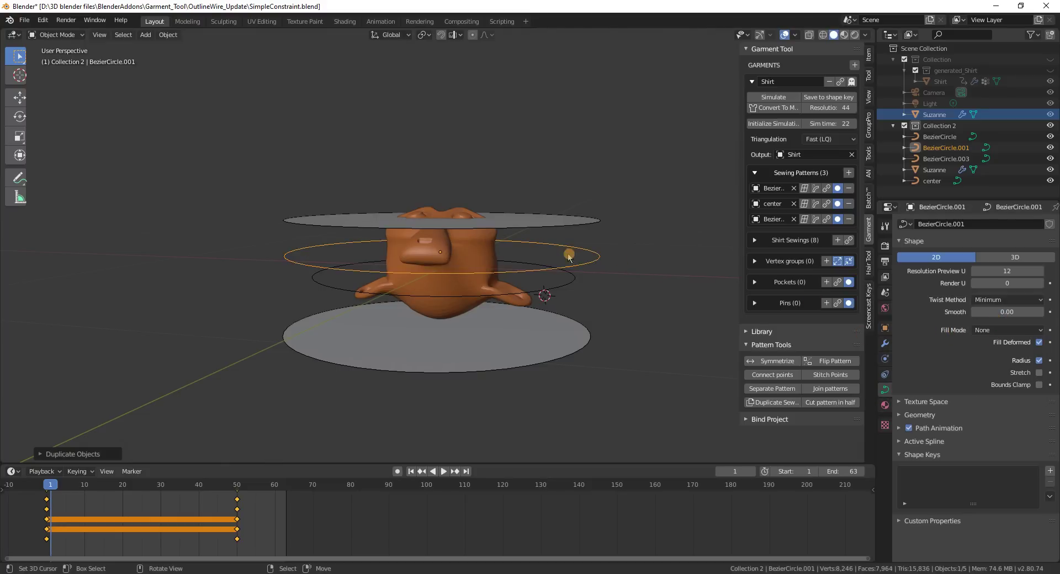
Scale the copied circle down to about the middle ring's size and delete it
{"action": "key", "text": "s"}
{"action": "left_click", "coordinate": [547, 268]}
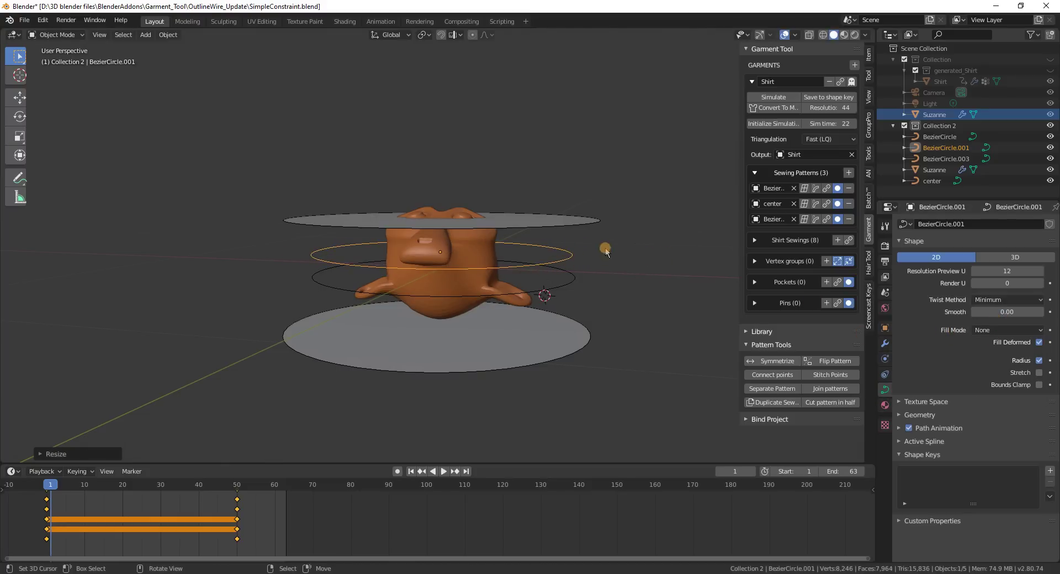
{"action": "key", "text": "Delete"}
Set the center ring curve's Fill Mode to None and change its shape from 2D to 3D
{"action": "left_click", "coordinate": [572, 286]}
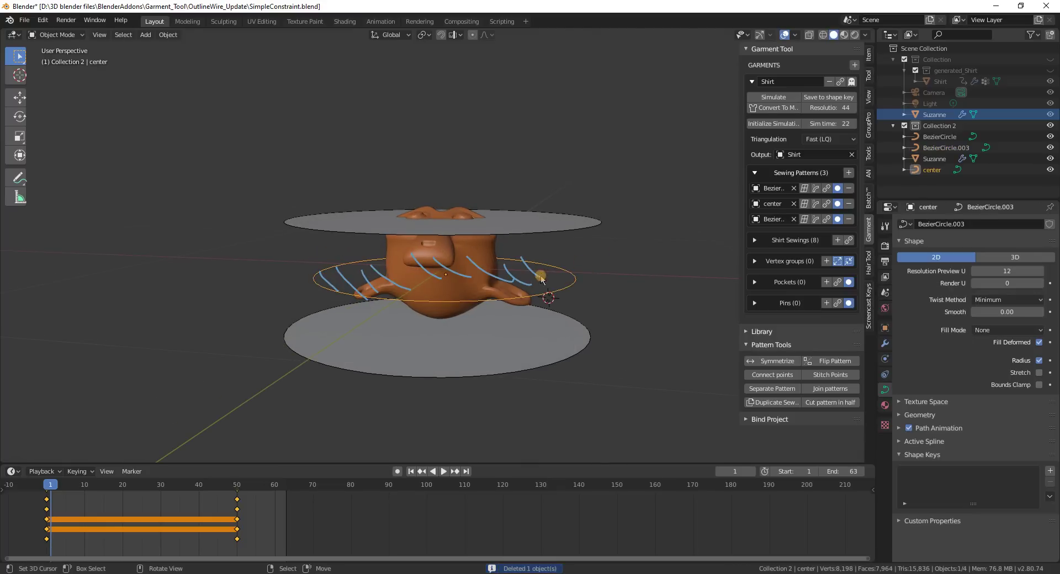
{"action": "left_click", "coordinate": [985, 331]}
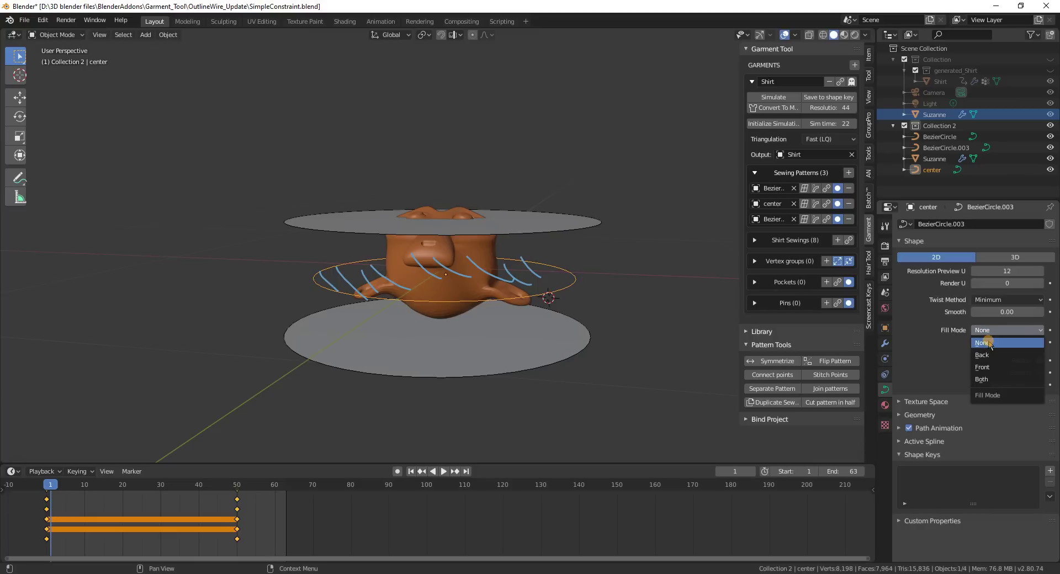
{"action": "left_click", "coordinate": [986, 342]}
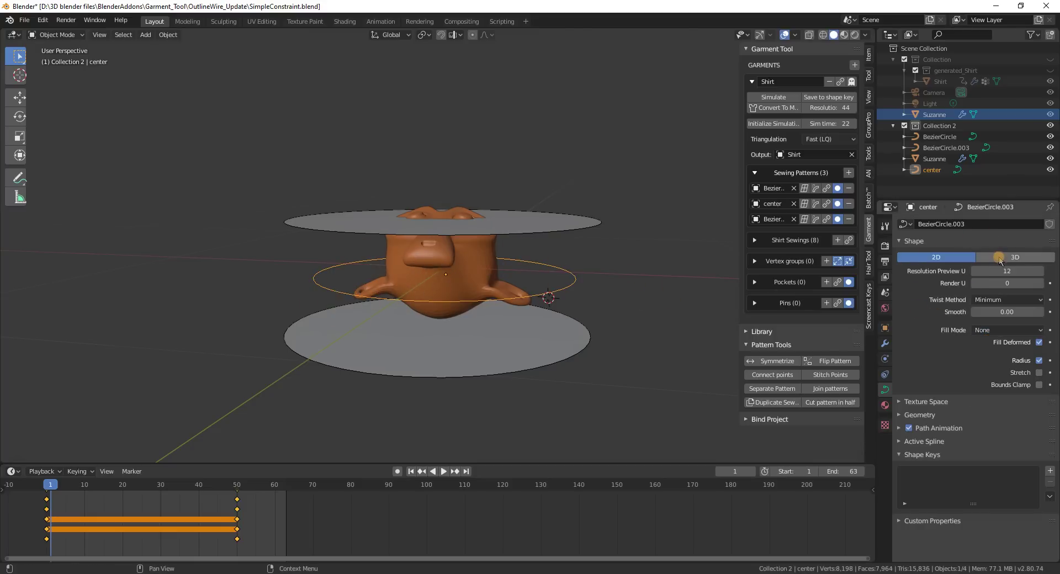
{"action": "left_click", "coordinate": [1015, 258]}
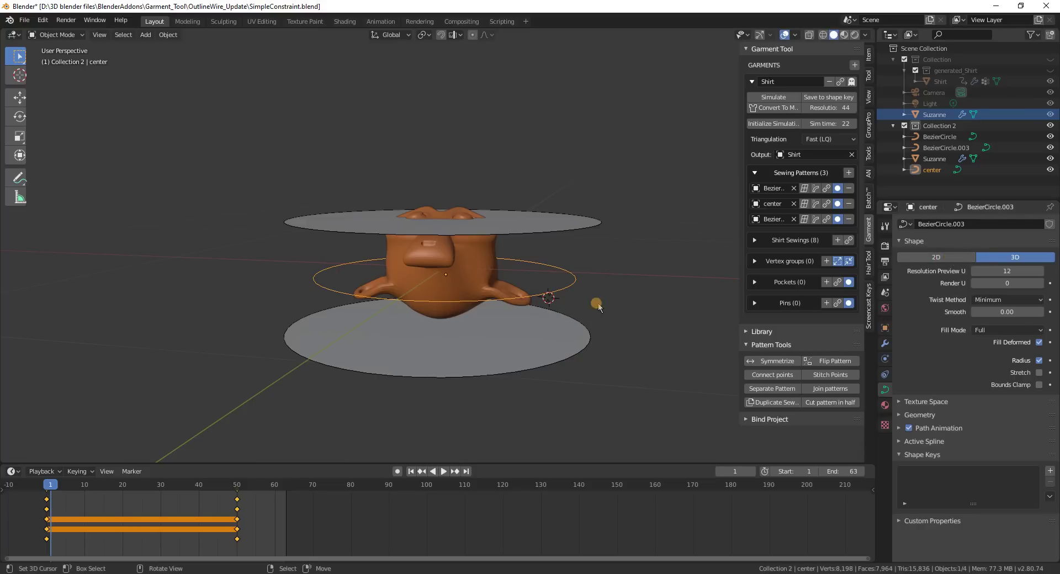
Raise the center ring's right control point to tilt that side upward and return to Object Mode
{"action": "key", "text": "Tab"}
{"action": "left_click", "coordinate": [568, 278]}
{"action": "key", "text": "g"}
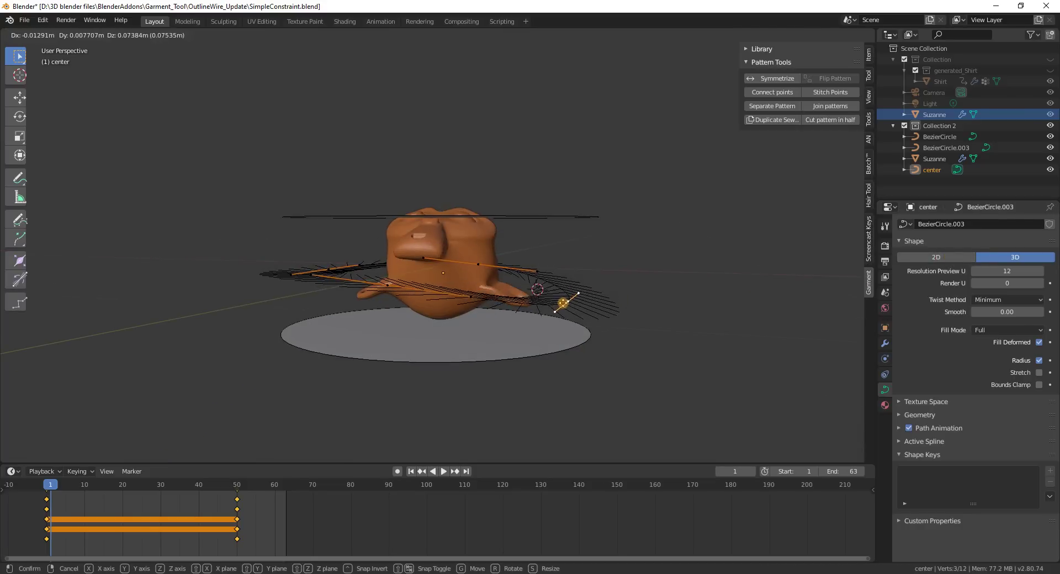
{"action": "left_click", "coordinate": [572, 248]}
{"action": "middle_click_drag", "start_coordinate": [498, 263], "coordinate": [543, 259]}
{"action": "key", "text": "Tab"}
Set the Shirt garment's Resolution to 34 and convert its patterns to mesh
{"action": "left_click", "coordinate": [838, 84]}
{"action": "key", "text": "Return"}
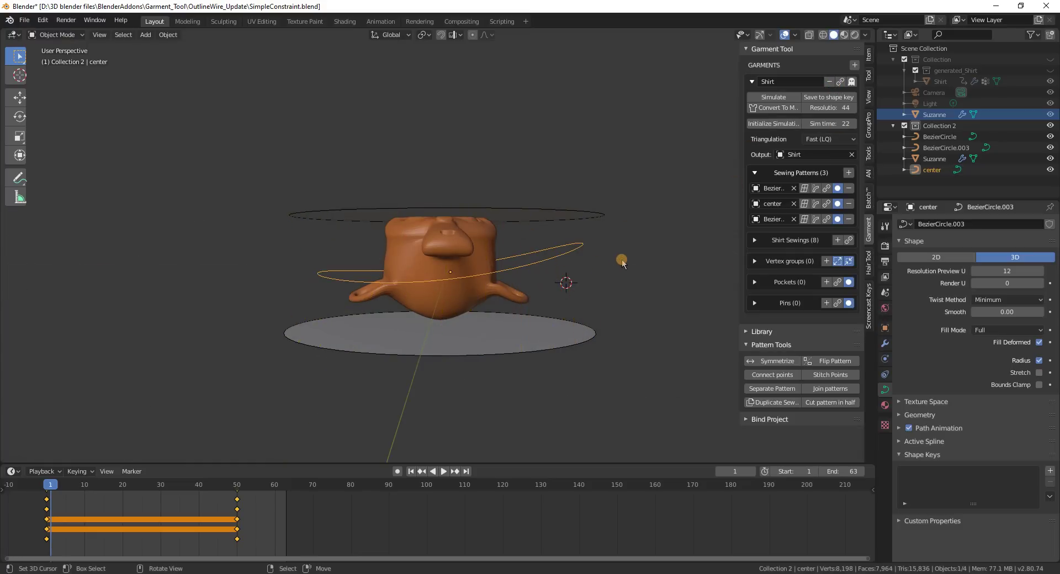
{"action": "left_click_drag", "start_coordinate": [824, 113], "coordinate": [817, 115]}
{"action": "left_click", "coordinate": [777, 108]}
Play the cloth simulation with the tilted center ring up to frame 15 and look at the result from above
{"action": "middle_click_drag", "start_coordinate": [547, 269], "coordinate": [575, 246]}
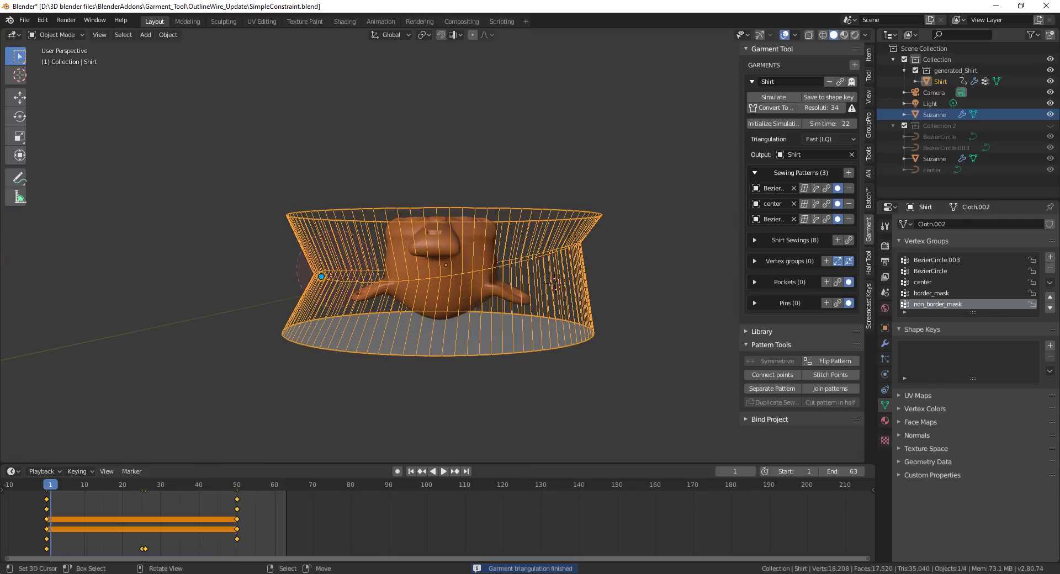
{"action": "middle_click_drag", "start_coordinate": [420, 250], "coordinate": [421, 271]}
{"action": "key", "text": "space"}
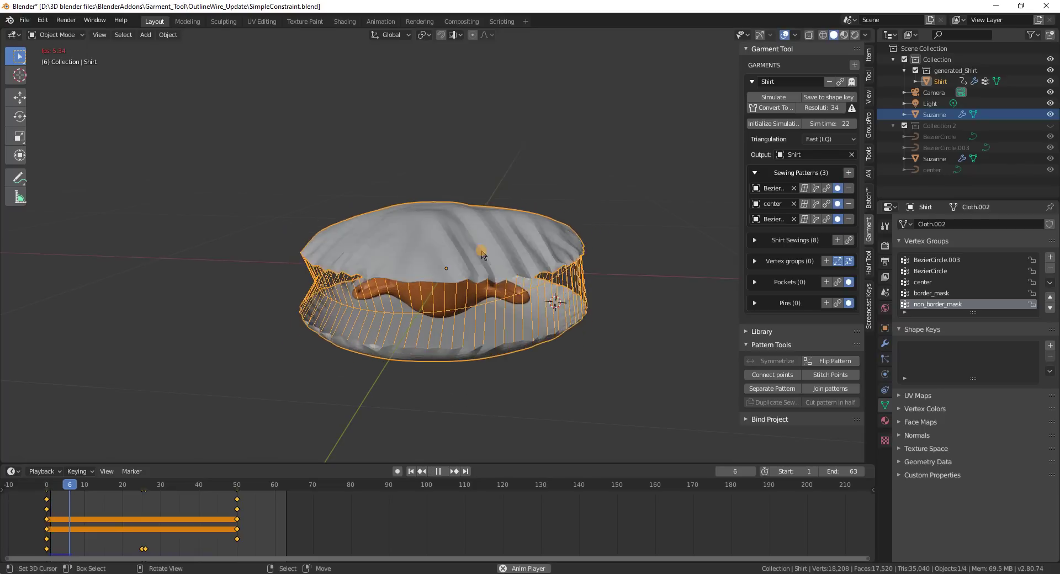
{"action": "key", "text": "space"}
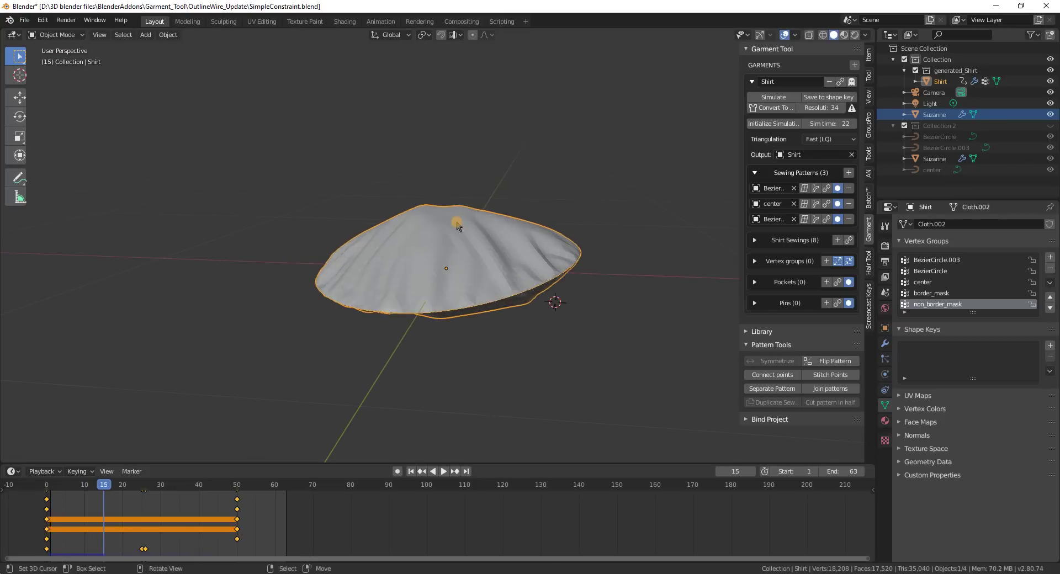
{"action": "middle_click_drag", "start_coordinate": [424, 241], "coordinate": [425, 228]}
Open the recent file Chery_wire_01.blend and bring the upper part of the character's dress into view
{"action": "left_click", "coordinate": [24, 20]}
{"action": "mouse_move", "coordinate": [69, 55]}
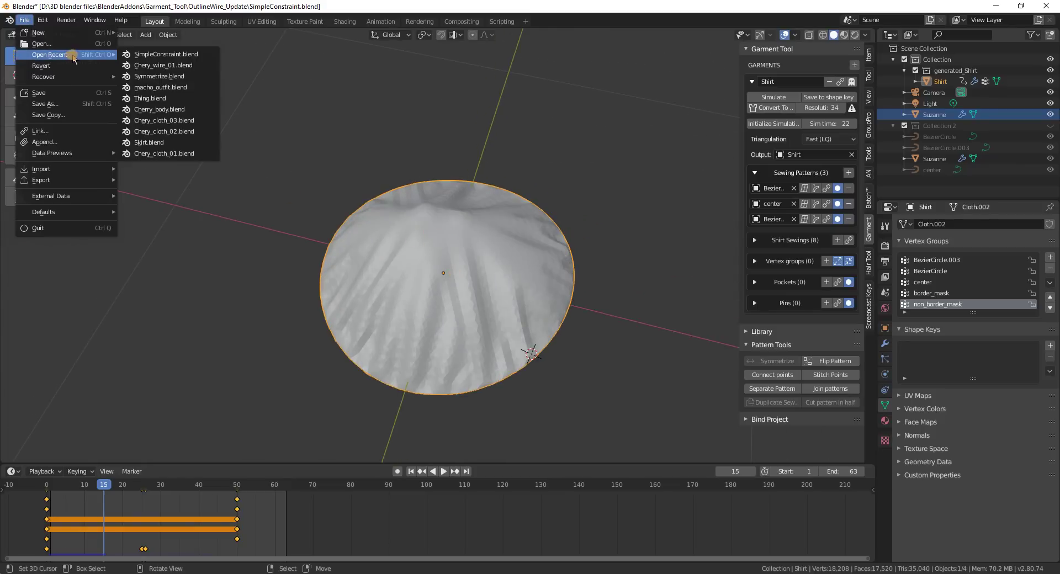
{"action": "left_click", "coordinate": [169, 66]}
{"action": "left_click", "coordinate": [538, 306]}
{"action": "middle_click_drag", "start_coordinate": [347, 218], "coordinate": [310, 221]}
{"action": "scroll", "coordinate": [383, 211], "scroll_direction": "up", "scroll_amount": 2}
{"action": "middle_click_drag", "start_coordinate": [383, 211], "coordinate": [346, 234]}
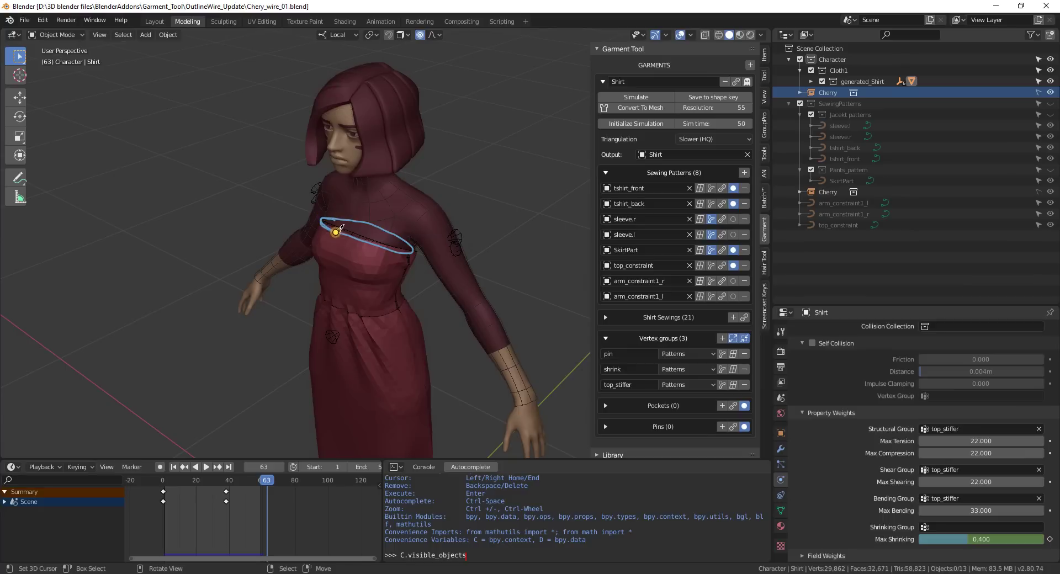
Mark the dress's upper edge with temporary annotation strokes, remove them, and look at that edge from several sides
{"action": "left_click_drag", "start_coordinate": [344, 228], "coordinate": [396, 253]}
{"action": "right_click_drag", "start_coordinate": [409, 252], "coordinate": [315, 223]}
{"action": "middle_click_drag", "start_coordinate": [353, 223], "coordinate": [404, 218]}
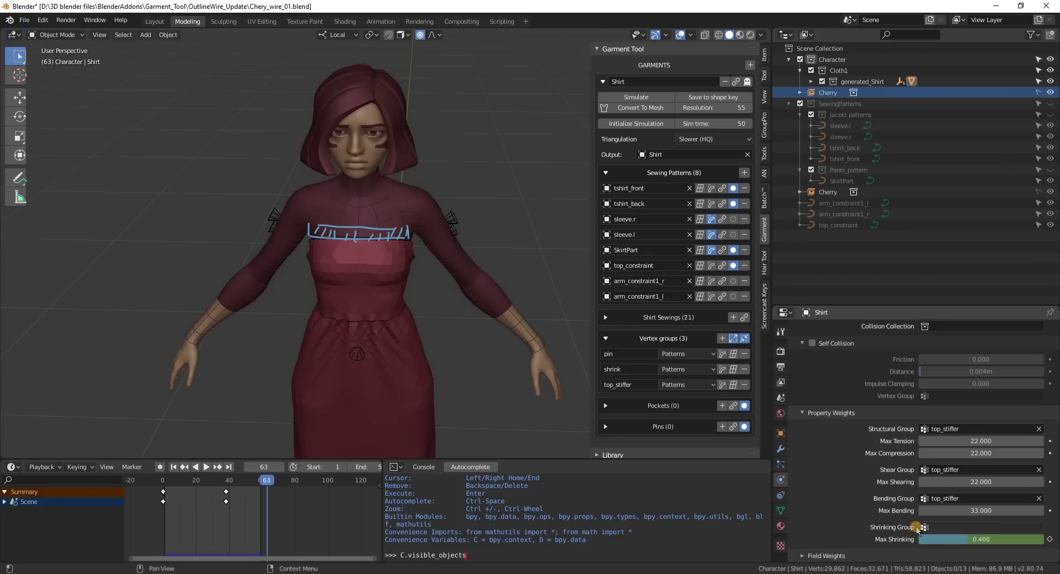
{"action": "middle_click_drag", "start_coordinate": [394, 229], "coordinate": [381, 235]}
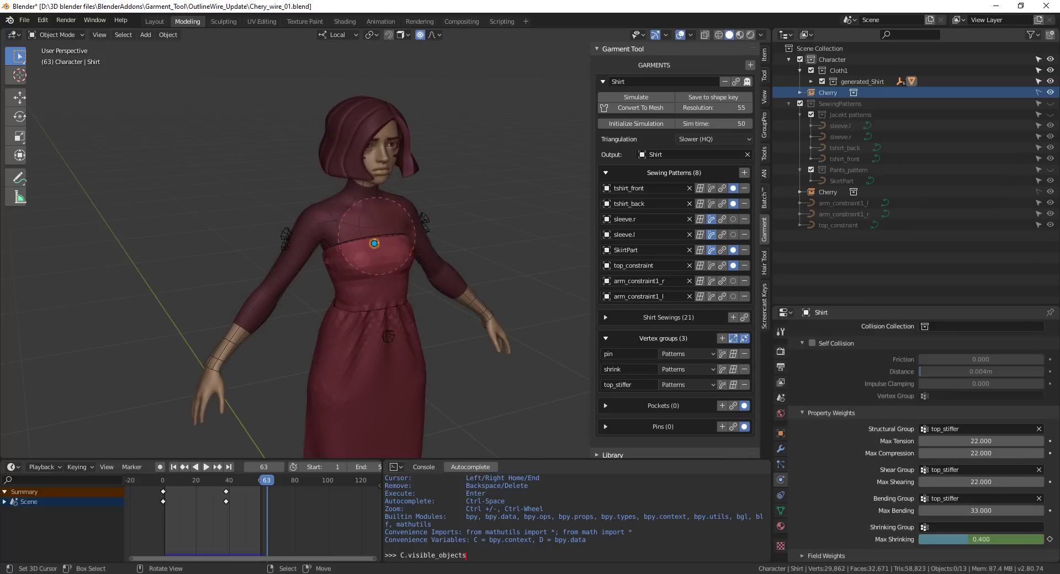
{"action": "middle_click_drag", "start_coordinate": [409, 249], "coordinate": [321, 270]}
{"action": "middle_click_drag", "start_coordinate": [363, 237], "coordinate": [373, 267]}
Show the SewingPatterns collection and shift the sleeve pattern beside the arm along its Z axis
{"action": "key", "text": "2"}
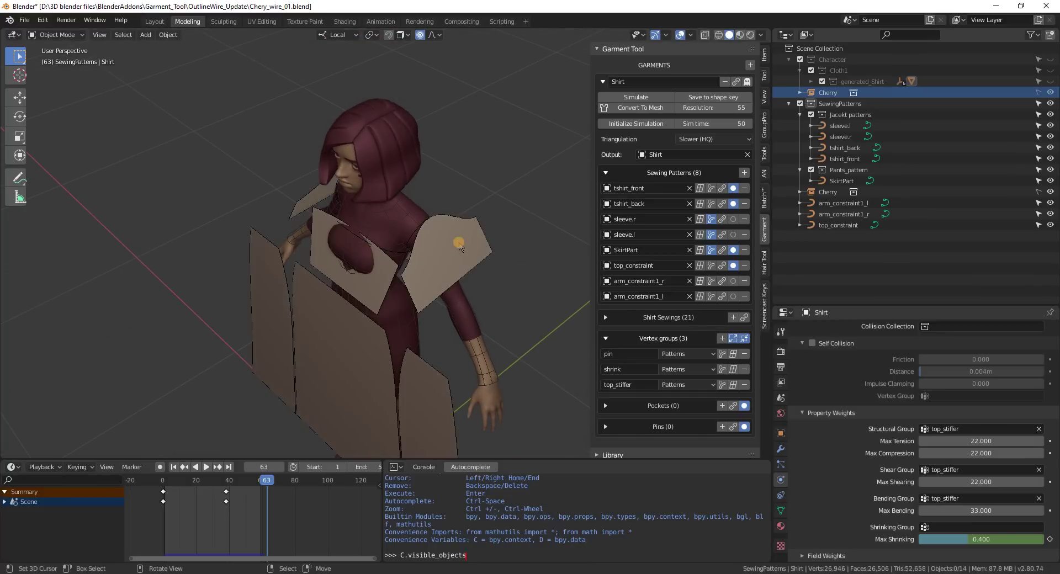
{"action": "middle_click_drag", "start_coordinate": [453, 243], "coordinate": [505, 276]}
{"action": "left_click", "coordinate": [416, 287]}
{"action": "key", "text": "g"}
{"action": "key", "text": "z"}
{"action": "key", "text": "z"}
{"action": "left_click", "coordinate": [447, 280]}
Move the tshirt_front pattern along Z away from the chest and rotate it about the X axis
{"action": "left_click", "coordinate": [361, 270]}
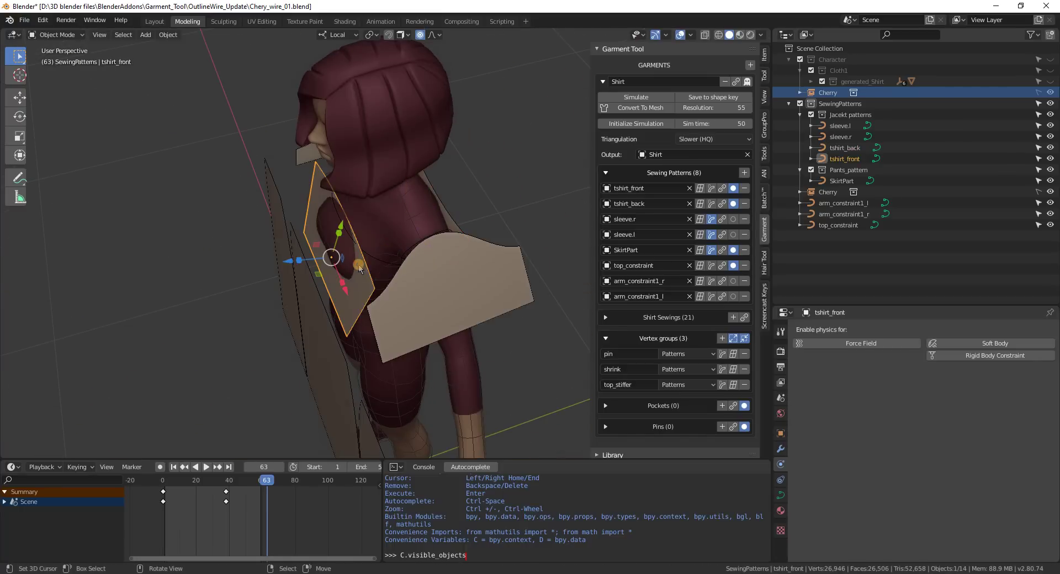
{"action": "key", "text": "g"}
{"action": "key", "text": "z"}
{"action": "left_click", "coordinate": [324, 272]}
{"action": "key", "text": "g"}
{"action": "middle_click_drag", "start_coordinate": [353, 282], "coordinate": [395, 296]}
{"action": "key", "text": "z"}
{"action": "key", "text": "z"}
{"action": "left_click", "coordinate": [337, 242]}
{"action": "key", "text": "r"}
{"action": "key", "text": "x"}
{"action": "key", "text": "x"}
{"action": "left_click", "coordinate": [306, 253]}
Isolate tshirt_front, tshirt_back and top_constraint by hiding all unselected objects
{"action": "left_click", "coordinate": [395, 297], "text": "shift"}
{"action": "left_click", "coordinate": [291, 202], "text": "shift"}
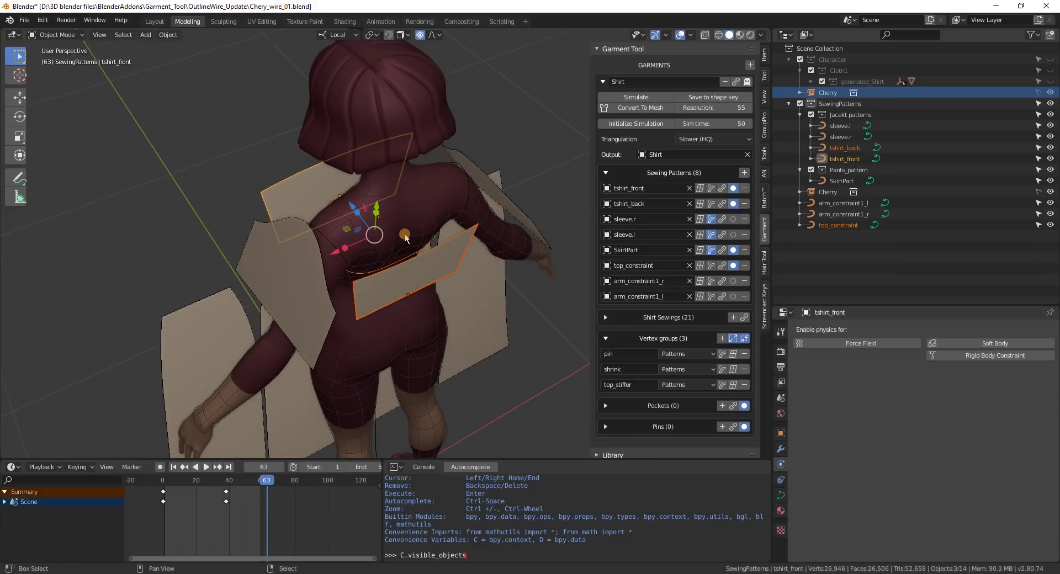
{"action": "key", "text": "shift+h"}
{"action": "middle_click_drag", "start_coordinate": [405, 235], "coordinate": [390, 262]}
Reposition the top_constraint ring between the front and back panels and check its points in Edit Mode
{"action": "right_click", "coordinate": [391, 263]}
{"action": "key", "text": "g"}
{"action": "left_click", "coordinate": [412, 234]}
{"action": "mouse_move", "coordinate": [364, 220]}
{"action": "middle_mouse_down"}
{"action": "mouse_move", "coordinate": [342, 231]}
{"action": "mouse_move", "coordinate": [377, 214]}
{"action": "middle_mouse_up"}
{"action": "key", "text": "Tab"}
{"action": "key", "text": "Tab"}
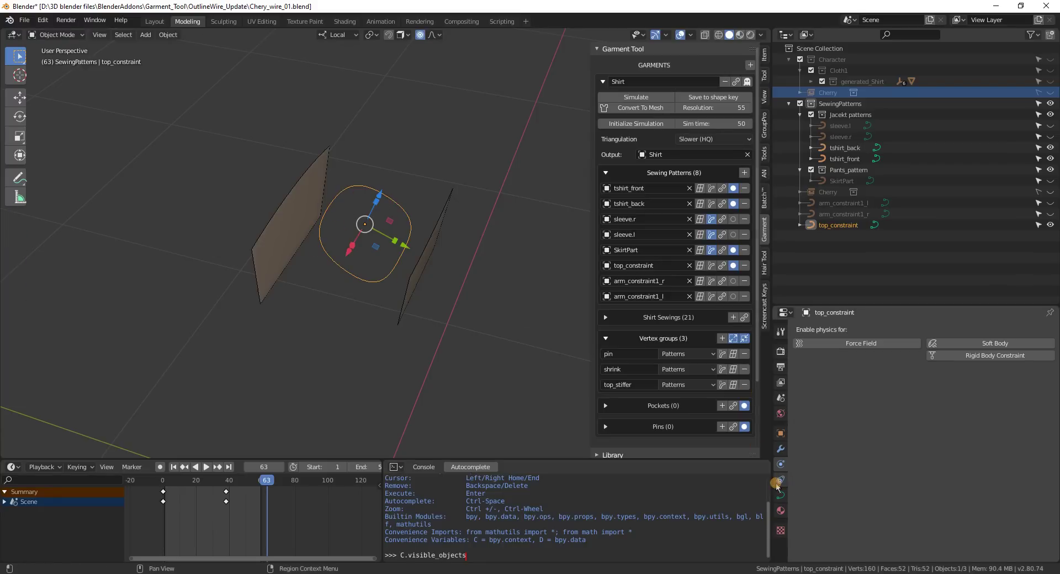
{"action": "left_click", "coordinate": [696, 385]}
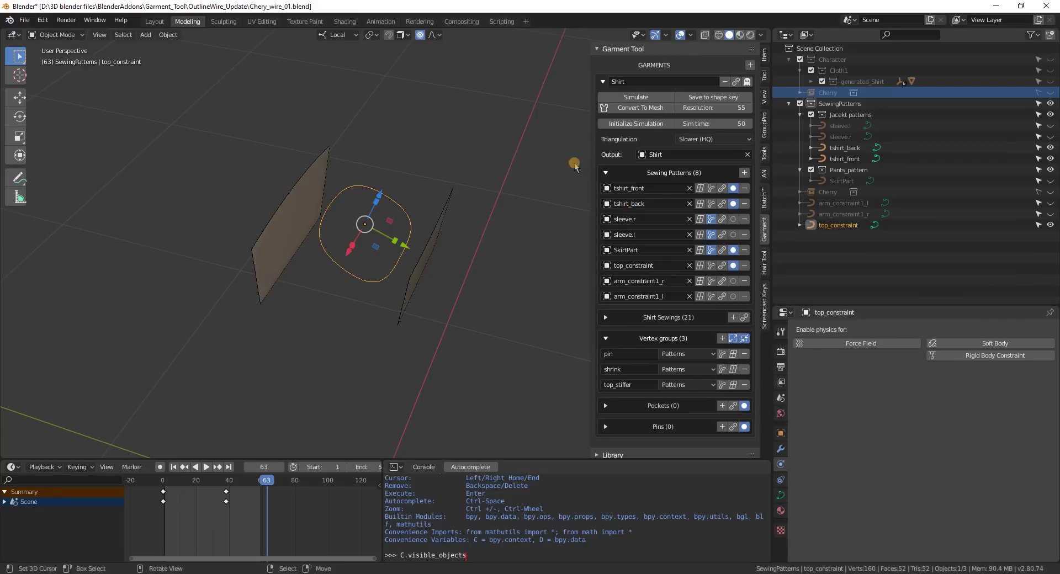
Display the Shirt garment's sewings between the constraint ring and both panels, and leave sewing editing without changes
{"action": "left_click", "coordinate": [736, 81]}
{"action": "middle_click_drag", "start_coordinate": [459, 185], "coordinate": [368, 165]}
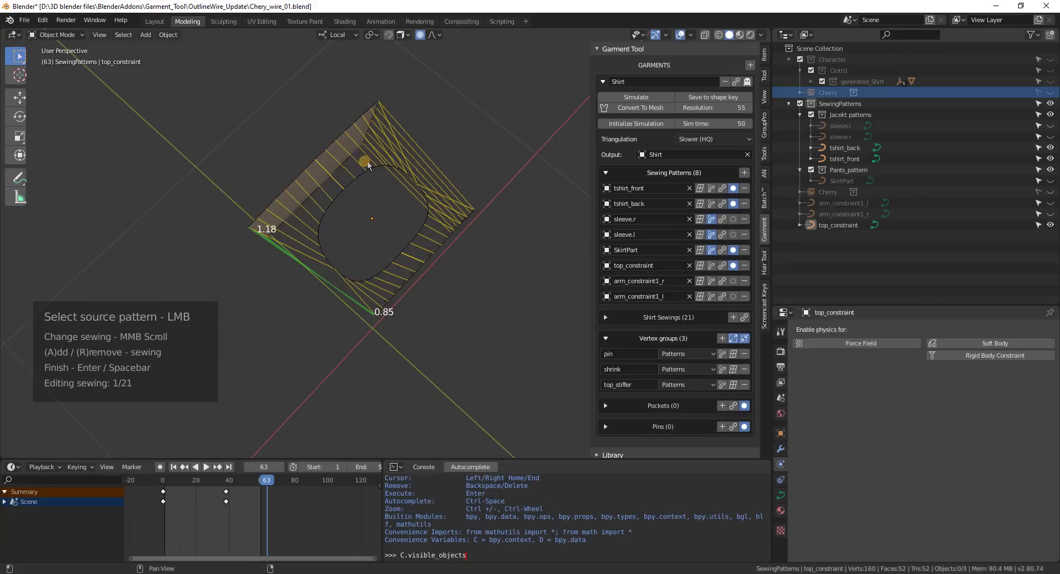
{"action": "key", "text": "Escape"}
{"action": "right_click", "coordinate": [422, 226]}
{"action": "middle_click_drag", "start_coordinate": [385, 246], "coordinate": [414, 223]}
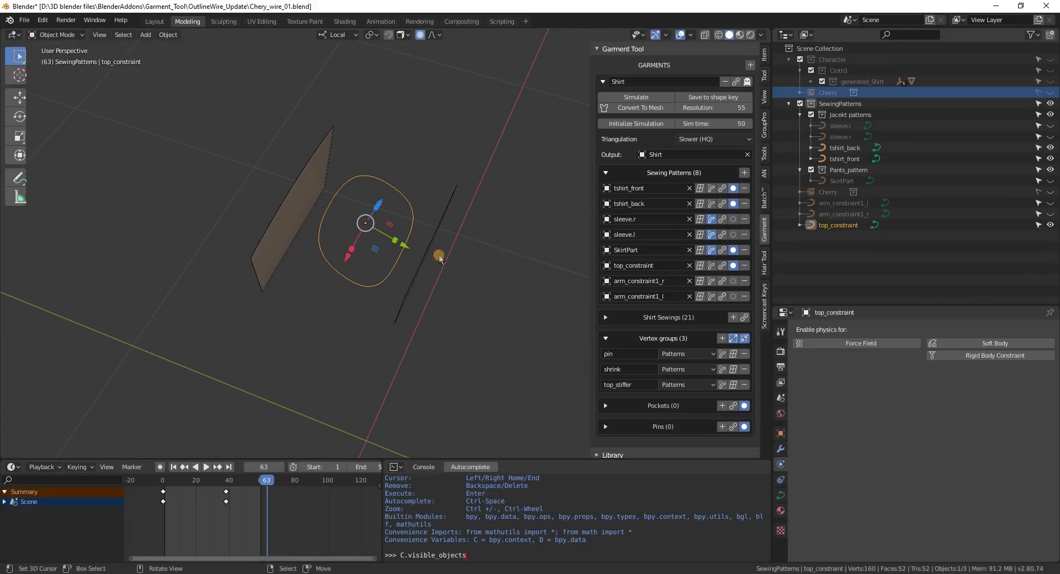
Check which patterns are assigned to the garment's pin vertex group
{"action": "key", "text": "w"}
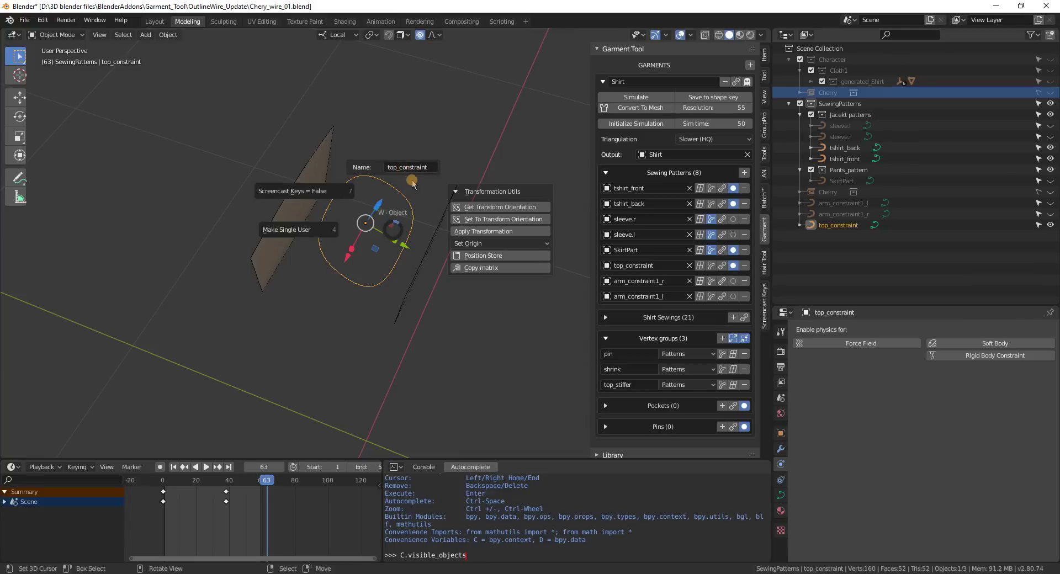
{"action": "left_click", "coordinate": [402, 200]}
{"action": "left_click", "coordinate": [666, 355]}
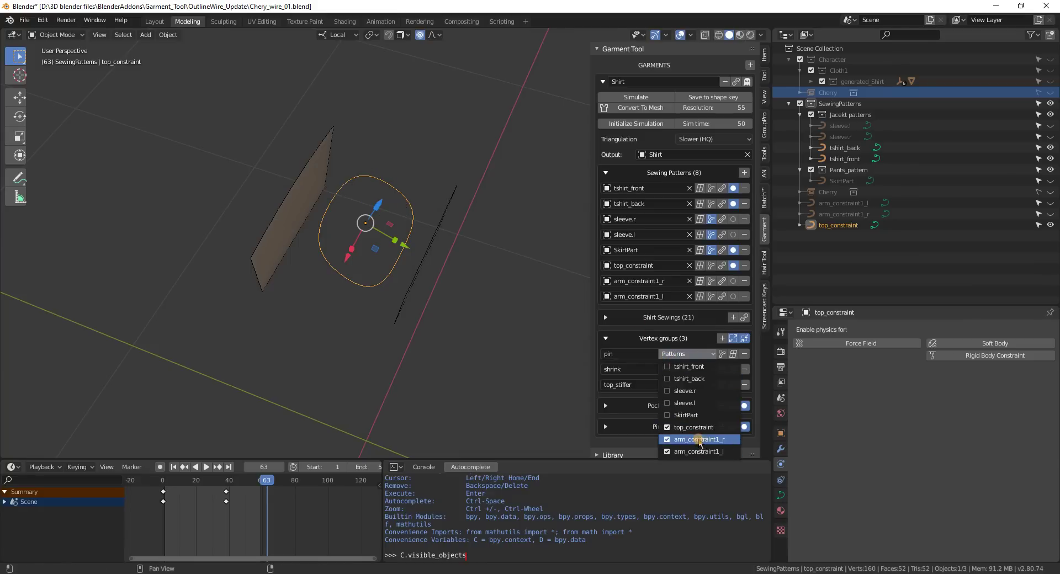
{"action": "left_click", "coordinate": [598, 350]}
Show the generated Shirt mesh, select its pin vertex group, and check the Pin Group in the cloth Shape settings
{"action": "key", "text": "1"}
{"action": "right_click", "coordinate": [386, 283]}
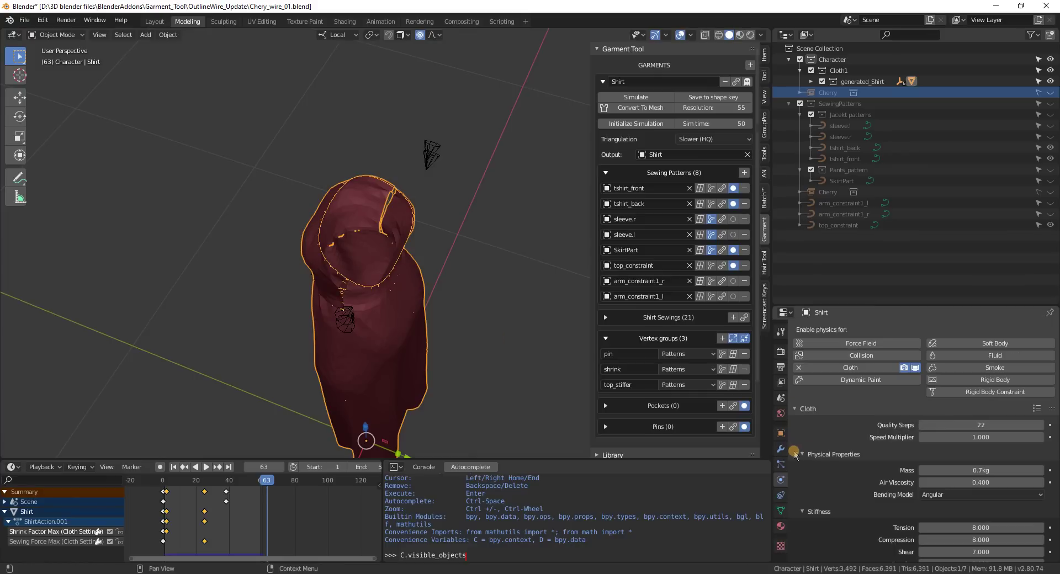
{"action": "left_click", "coordinate": [781, 510]}
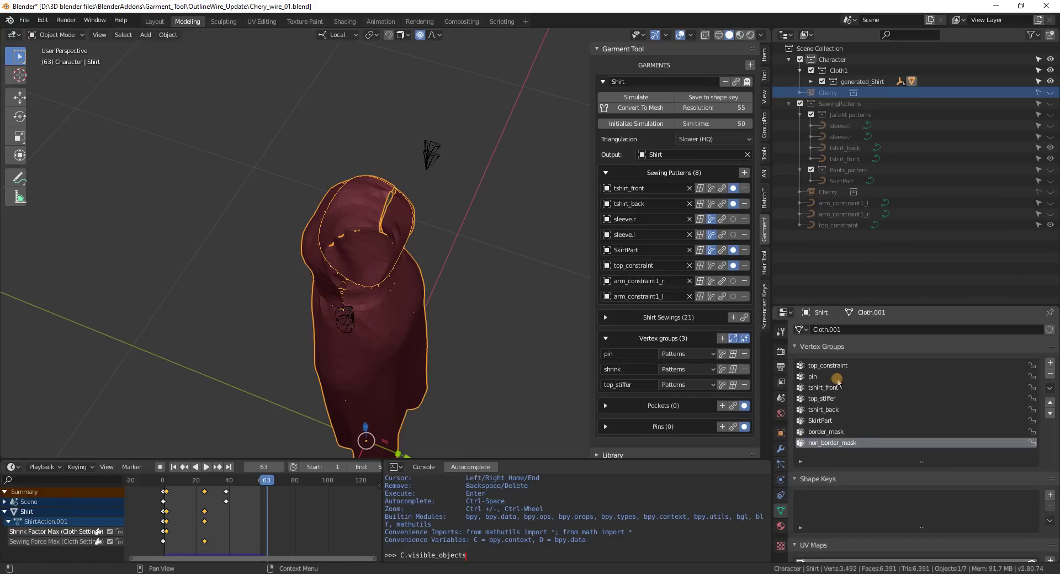
{"action": "left_click", "coordinate": [814, 378]}
{"action": "left_click", "coordinate": [780, 479]}
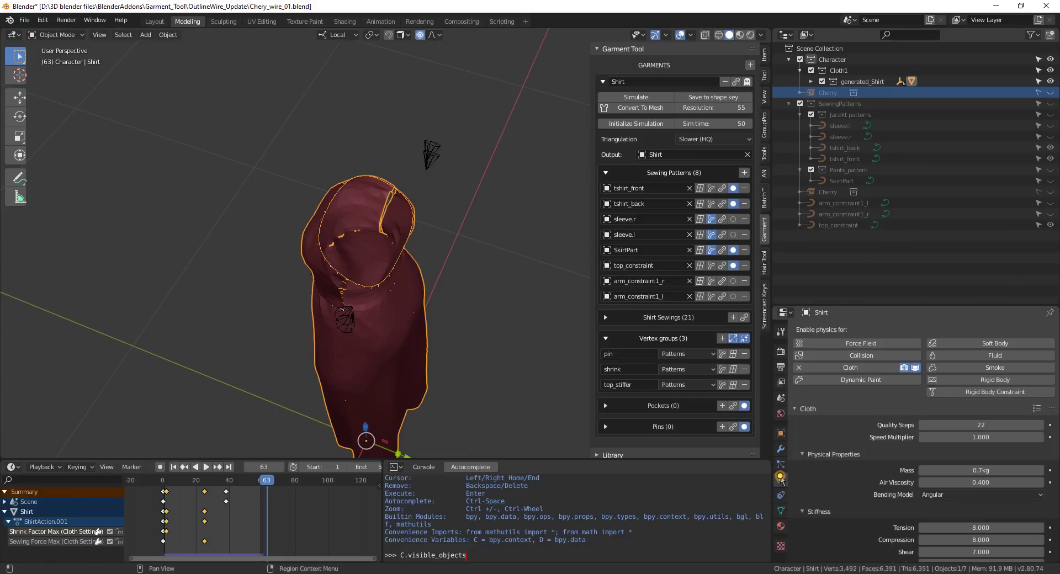
{"action": "scroll", "coordinate": [861, 491], "scroll_direction": "down", "scroll_amount": 10}
{"action": "scroll", "coordinate": [936, 486], "scroll_direction": "down", "scroll_amount": 4}
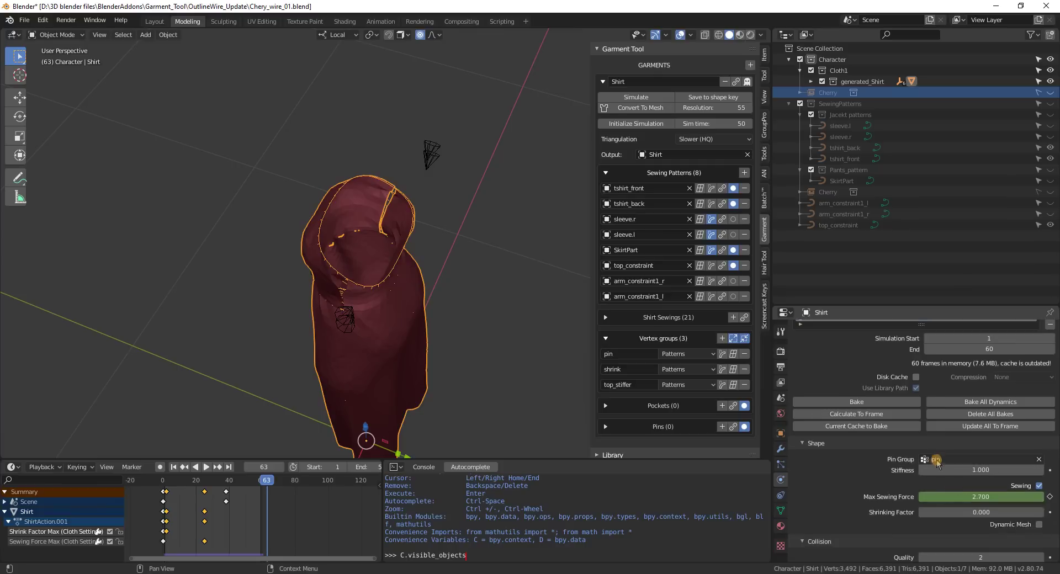
Unhide the Cherry character so the Shirt is shown on the body
{"action": "middle_click_drag", "start_coordinate": [532, 424], "coordinate": [459, 378]}
{"action": "key", "text": "alt+h"}
{"action": "middle_click_drag", "start_coordinate": [369, 338], "coordinate": [388, 313]}
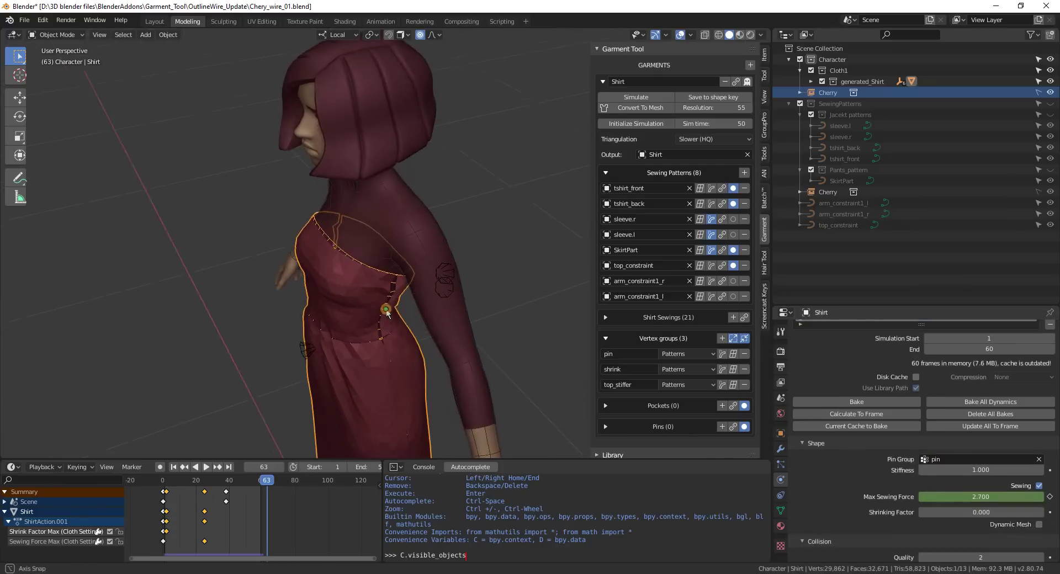
Clear the Shirt's cloth Pin Group and play the simulation to frame 18 to see the unpinned behavior
{"action": "left_click", "coordinate": [1039, 459]}
{"action": "key", "text": "space"}
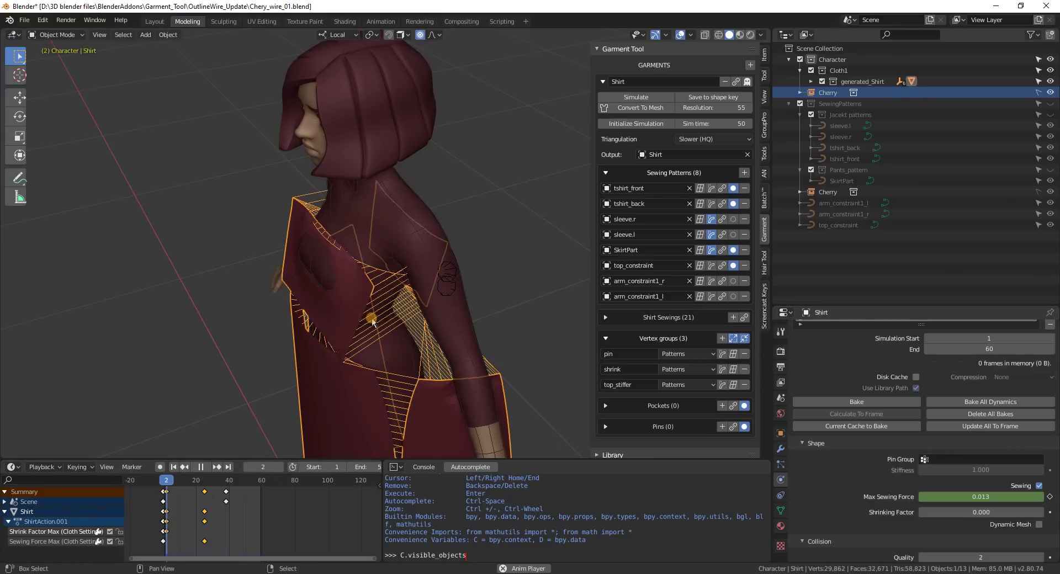
{"action": "scroll", "coordinate": [369, 284], "scroll_direction": "down", "scroll_amount": 1}
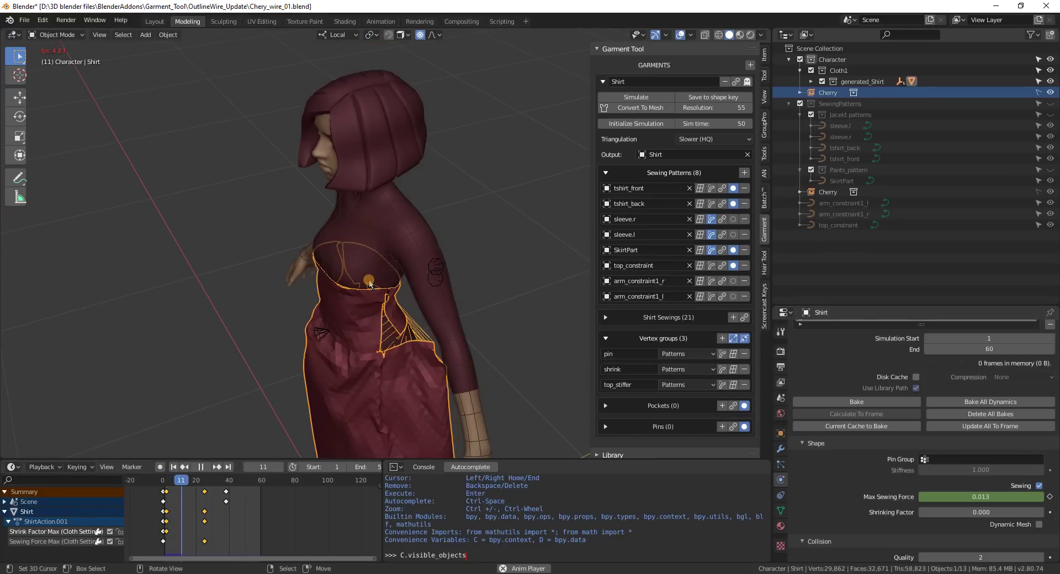
{"action": "key", "text": "space"}
{"action": "scroll", "coordinate": [369, 283], "scroll_direction": "down", "scroll_amount": 1}
{"action": "middle_click_drag", "start_coordinate": [368, 284], "coordinate": [432, 293]}
{"action": "left_click", "coordinate": [432, 294]}
Set the cloth Pin Group to pin and replay the simulation from the first frame to frame 34
{"action": "left_click", "coordinate": [963, 459]}
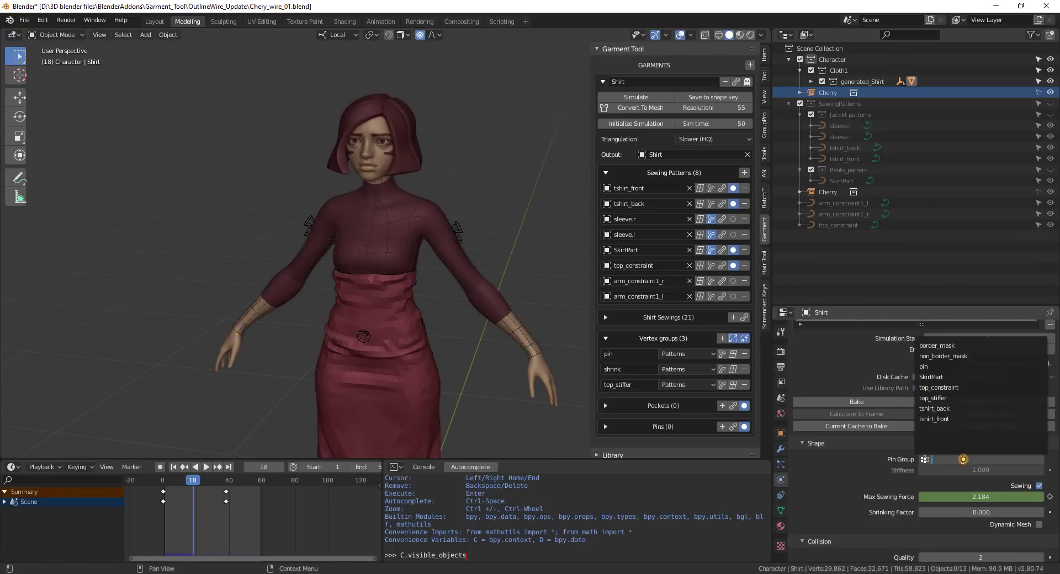
{"action": "left_click", "coordinate": [949, 366]}
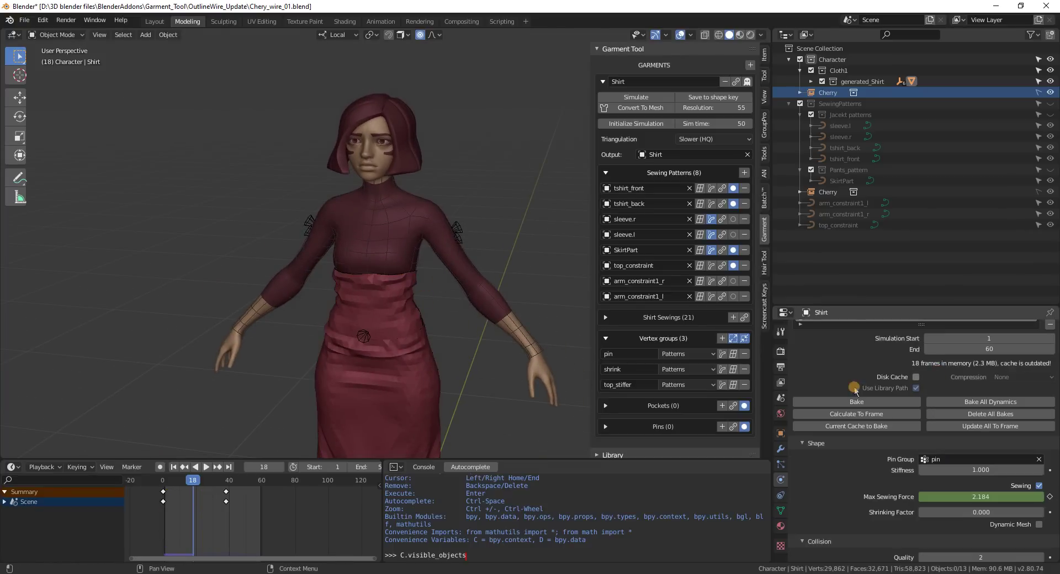
{"action": "left_click", "coordinate": [175, 469]}
{"action": "key", "text": "space"}
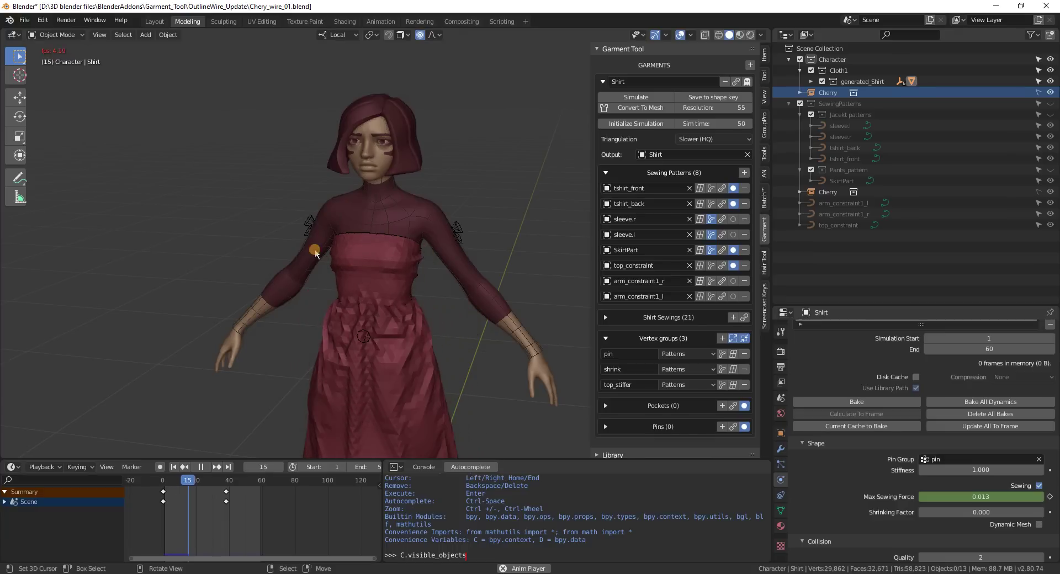
{"action": "middle_click_drag", "start_coordinate": [316, 252], "coordinate": [441, 243]}
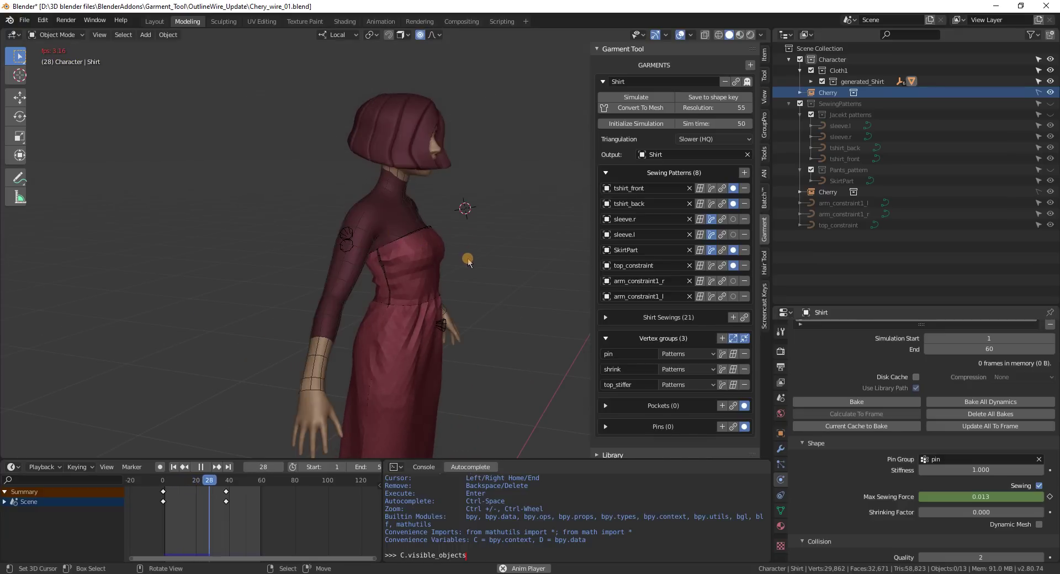
{"action": "key", "text": "space"}
{"action": "middle_click_drag", "start_coordinate": [469, 253], "coordinate": [369, 257]}
{"action": "key", "text": "space"}
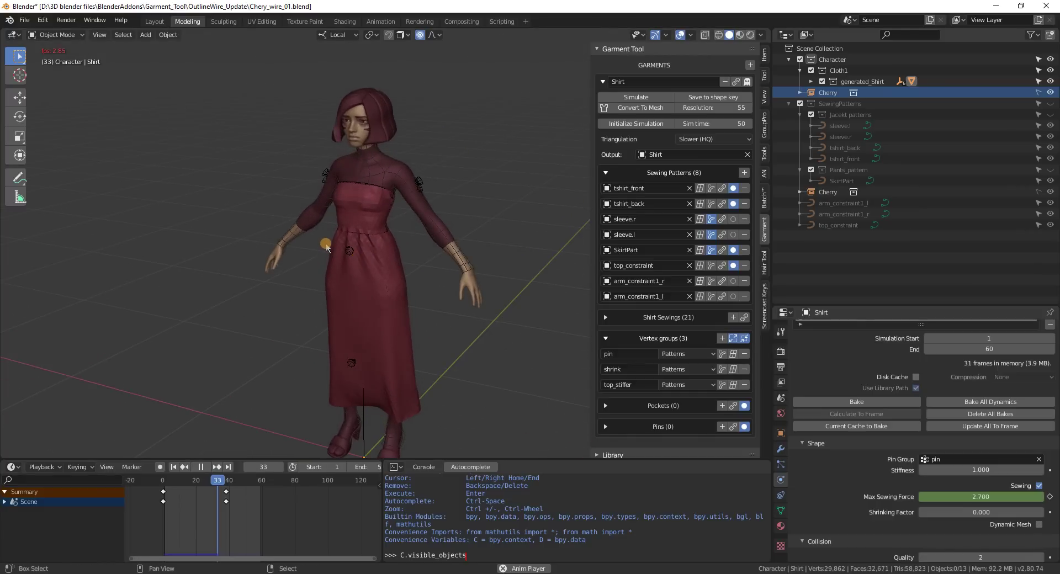
{"action": "key", "text": "space"}
{"action": "scroll", "coordinate": [410, 174], "scroll_direction": "up", "scroll_amount": 3}
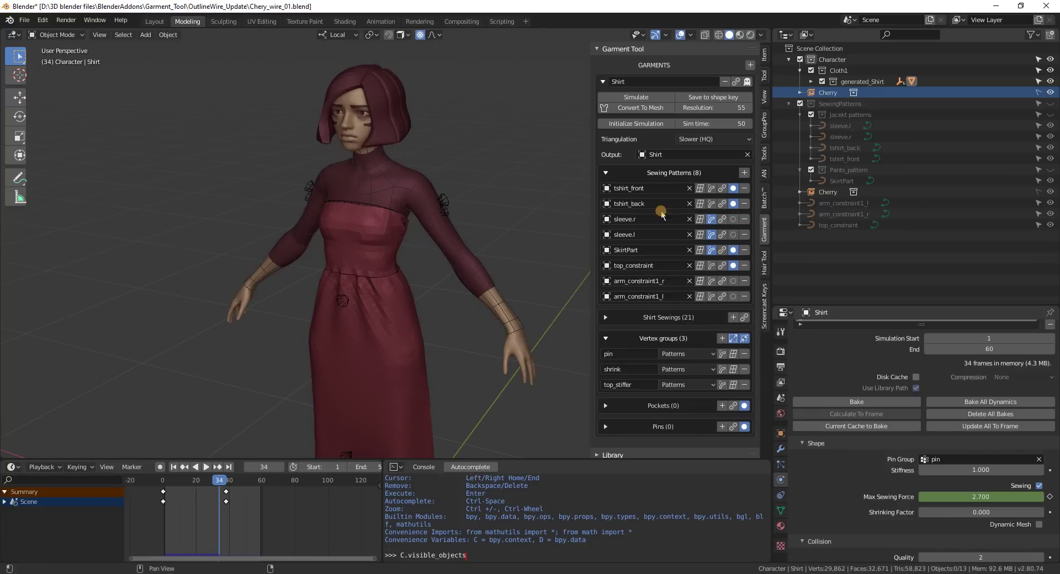
Review the sewings on the pattern pieces and enable sleeve.r, sleeve.l, arm_constraint1_r and arm_constraint1_l in the Shirt garment
{"action": "middle_click_drag", "start_coordinate": [589, 208], "coordinate": [485, 190]}
{"action": "key", "text": "2"}
{"action": "right_click", "coordinate": [433, 201]}
{"action": "left_click", "coordinate": [748, 81]}
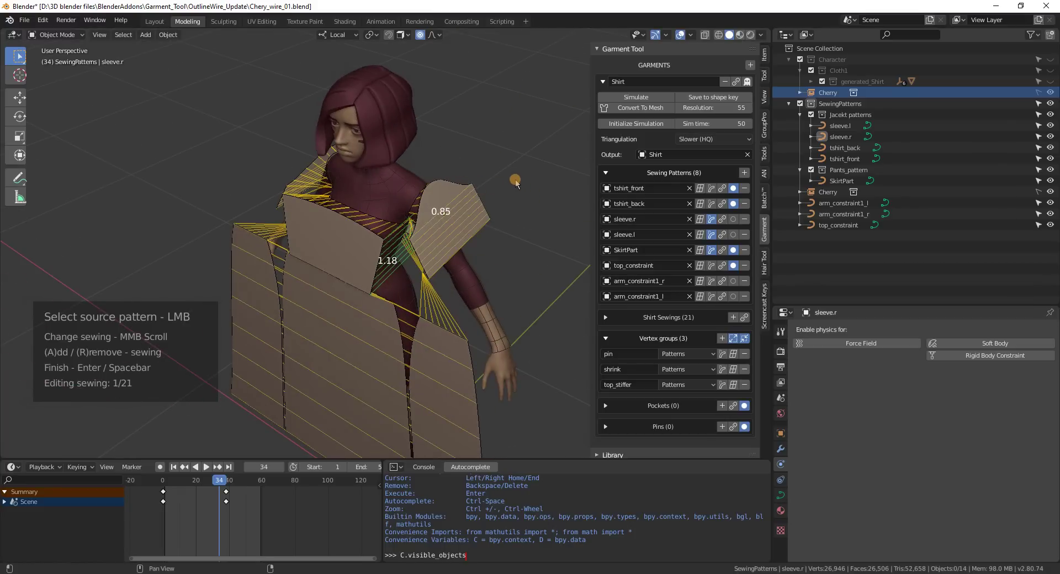
{"action": "key", "text": "Return"}
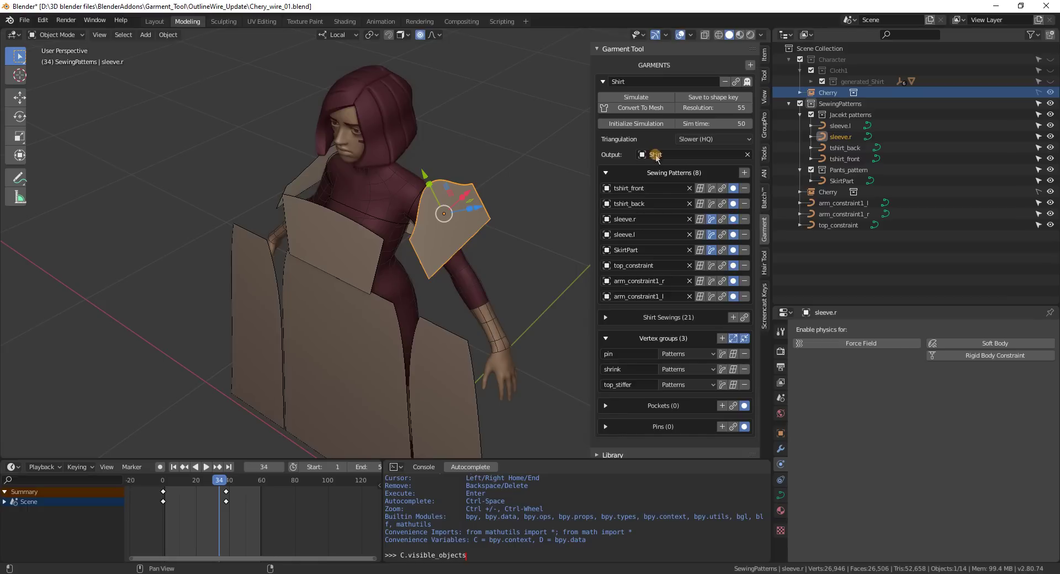
Convert the Shirt patterns to mesh and run the simulation from the first frame to frame 27
{"action": "left_click", "coordinate": [626, 108]}
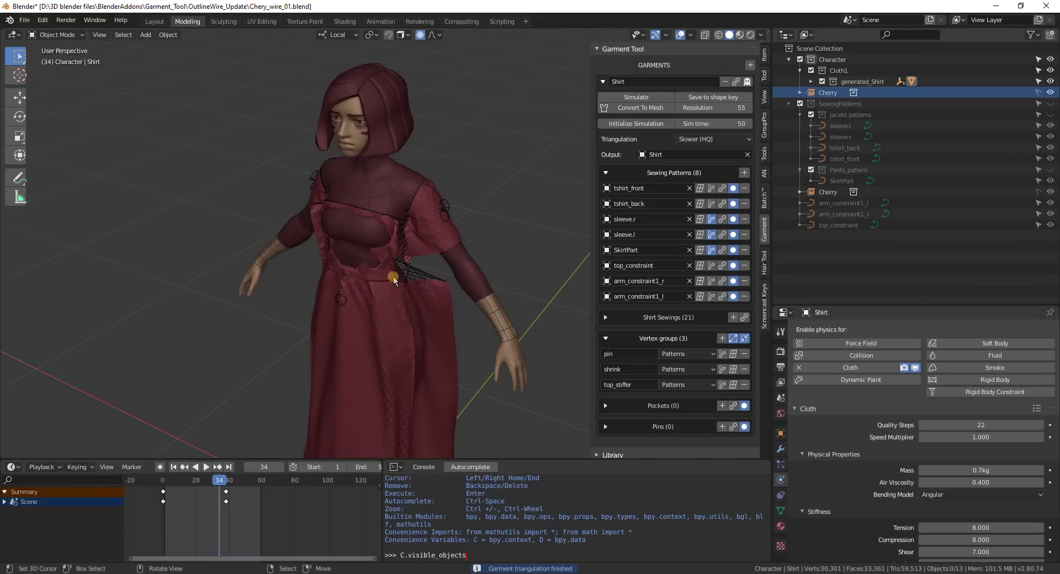
{"action": "left_click", "coordinate": [173, 469]}
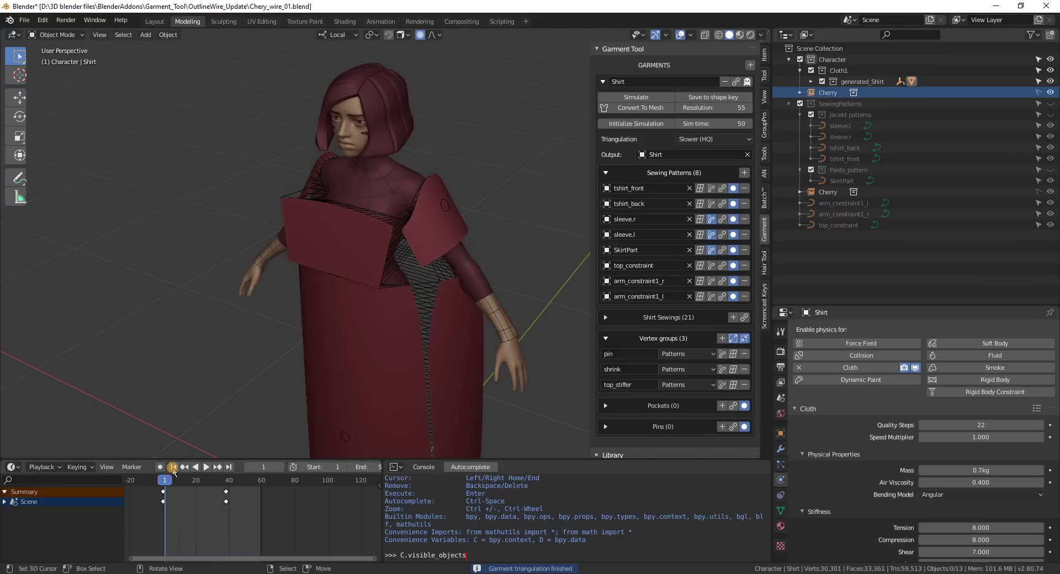
{"action": "key", "text": "space"}
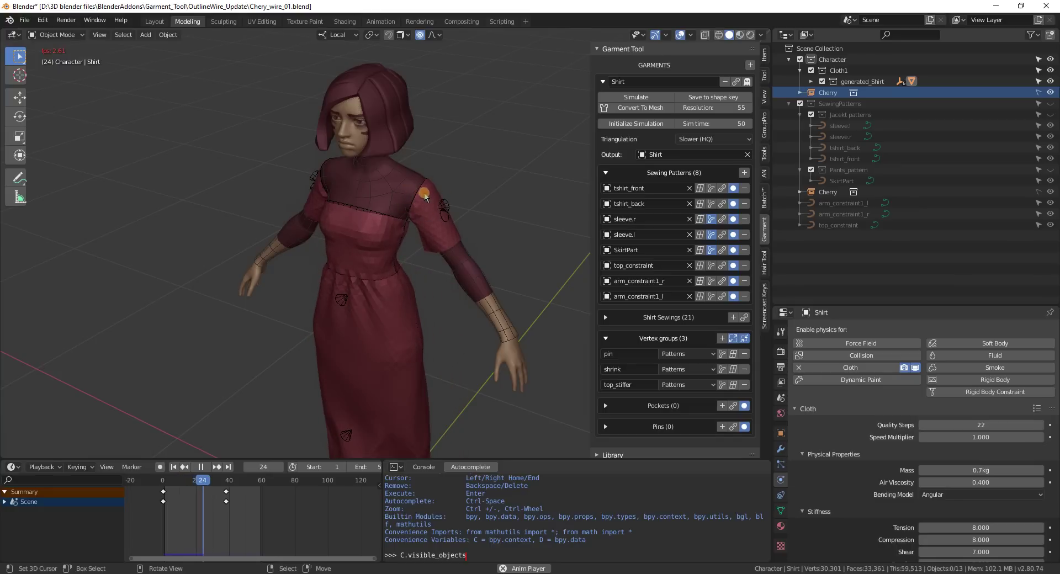
{"action": "key", "text": "space"}
{"action": "middle_click_drag", "start_coordinate": [259, 241], "coordinate": [358, 263]}
{"action": "scroll", "coordinate": [358, 264], "scroll_direction": "up", "scroll_amount": 1}
Show the SewingPatterns collection and move the top_constraint ring 0.112 m along the global Y axis
{"action": "key", "text": "2"}
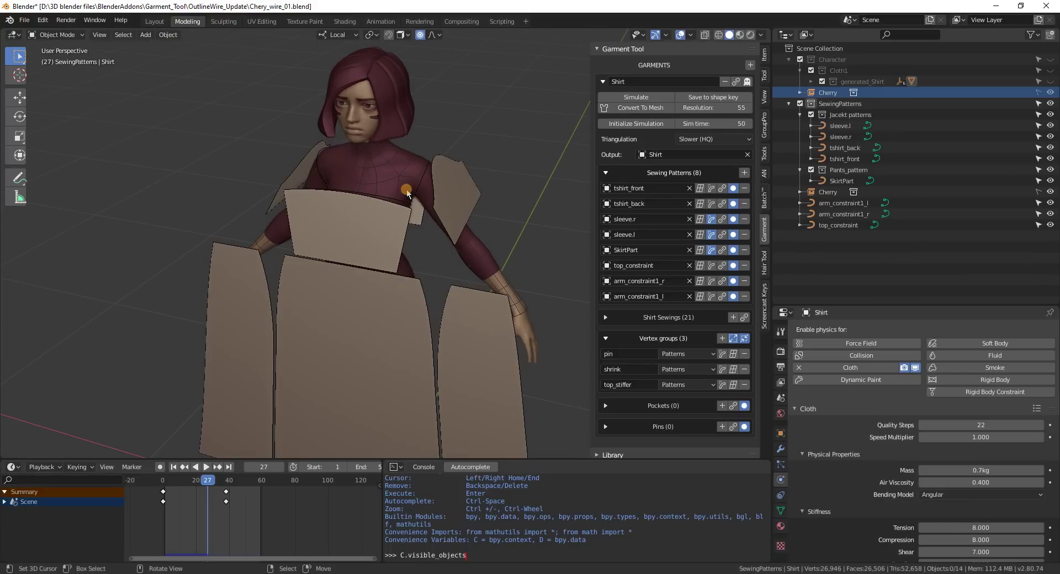
{"action": "right_click", "coordinate": [390, 191]}
{"action": "middle_click_drag", "start_coordinate": [390, 191], "coordinate": [399, 252]}
{"action": "key", "text": "g"}
{"action": "left_click", "coordinate": [465, 179]}
Draw a freehand annotation loop inside the top_constraint ring to illustrate it shrinking
{"action": "left_click_drag", "start_coordinate": [399, 253], "coordinate": [436, 281]}
{"action": "left_click", "coordinate": [780, 495]}
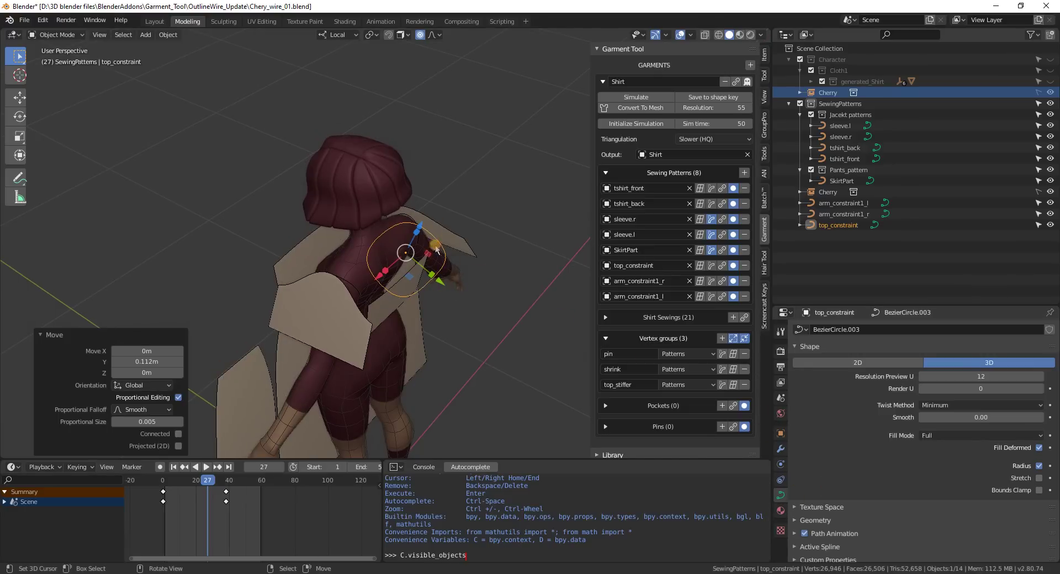
{"action": "left_click_drag", "start_coordinate": [400, 236], "coordinate": [385, 247]}
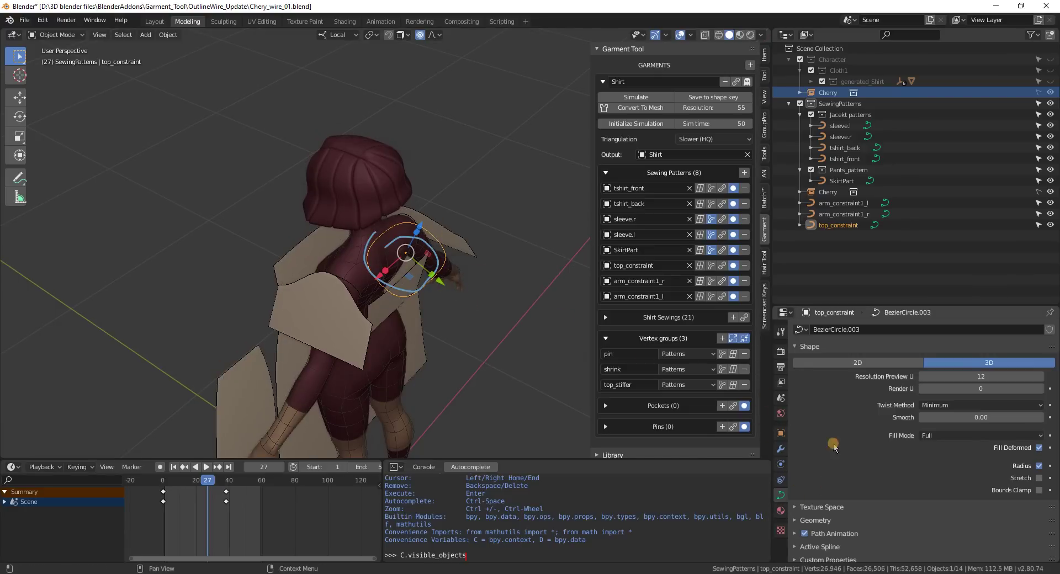
Switch back to the Character collection, select the Shirt mesh and set its cloth Shrinking Group to pin
{"action": "left_click", "coordinate": [781, 480]}
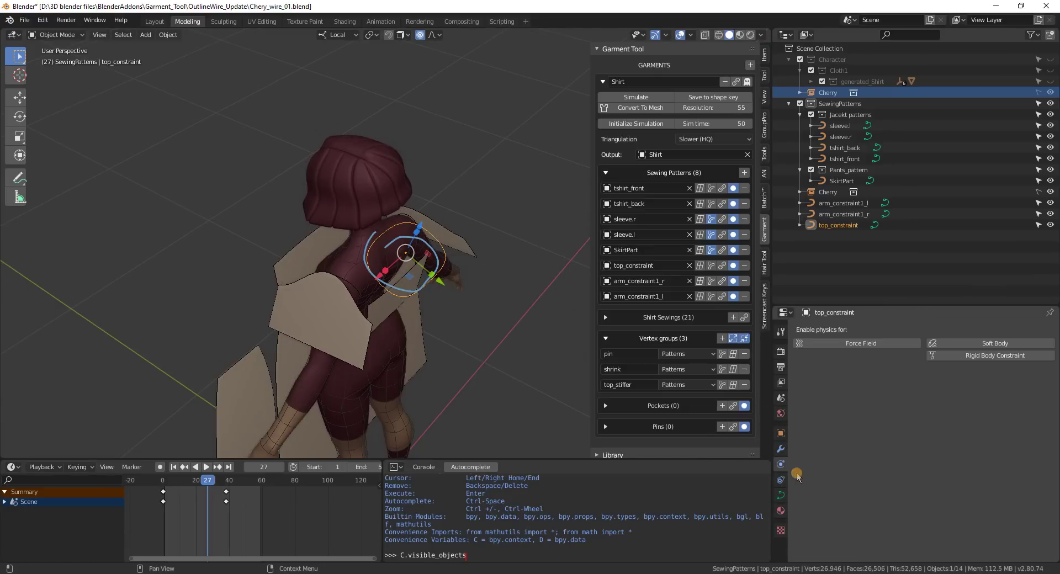
{"action": "key", "text": "1"}
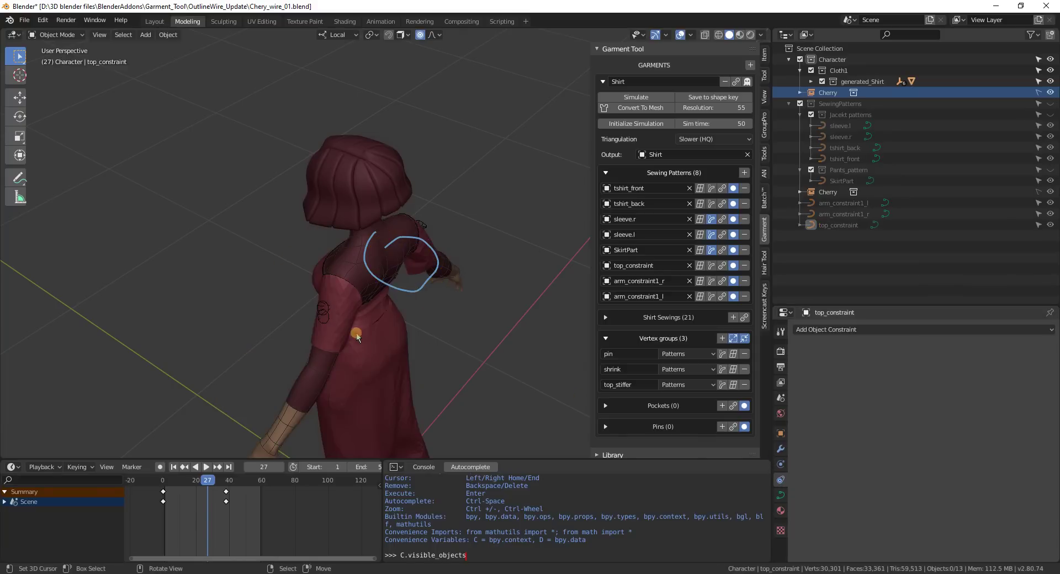
{"action": "left_click", "coordinate": [354, 332]}
{"action": "left_click", "coordinate": [781, 509]}
{"action": "scroll", "coordinate": [921, 474], "scroll_direction": "down", "scroll_amount": 15}
{"action": "scroll", "coordinate": [921, 474], "scroll_direction": "down", "scroll_amount": 1}
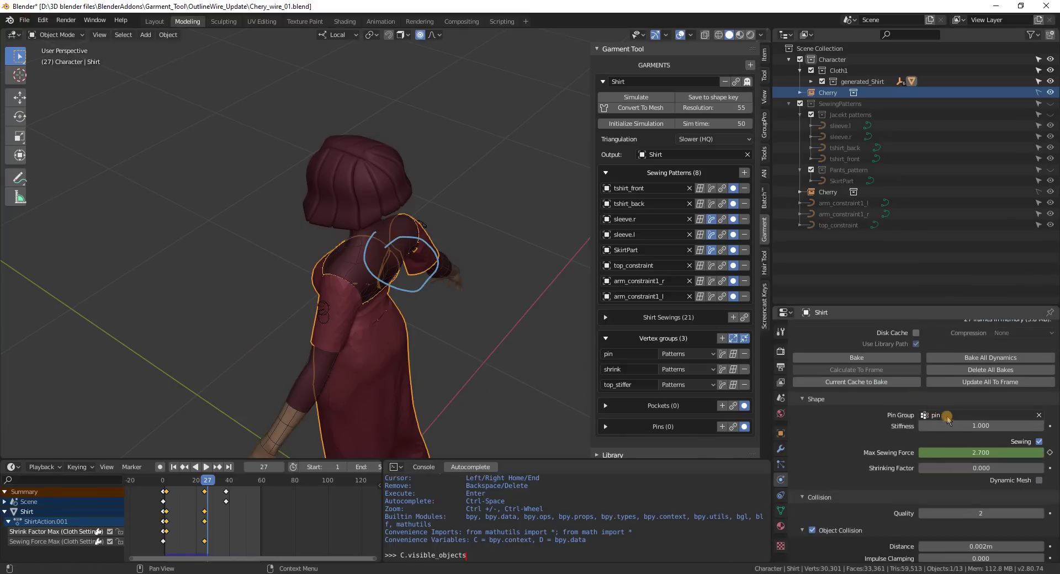
{"action": "scroll", "coordinate": [939, 418], "scroll_direction": "down", "scroll_amount": 12}
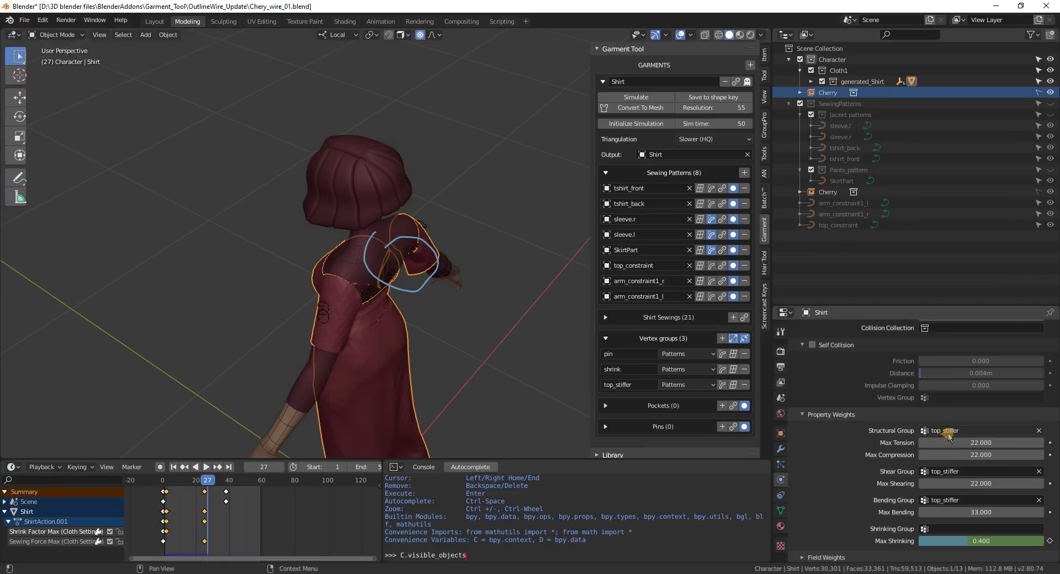
{"action": "left_click", "coordinate": [937, 530]}
{"action": "left_click", "coordinate": [927, 459]}
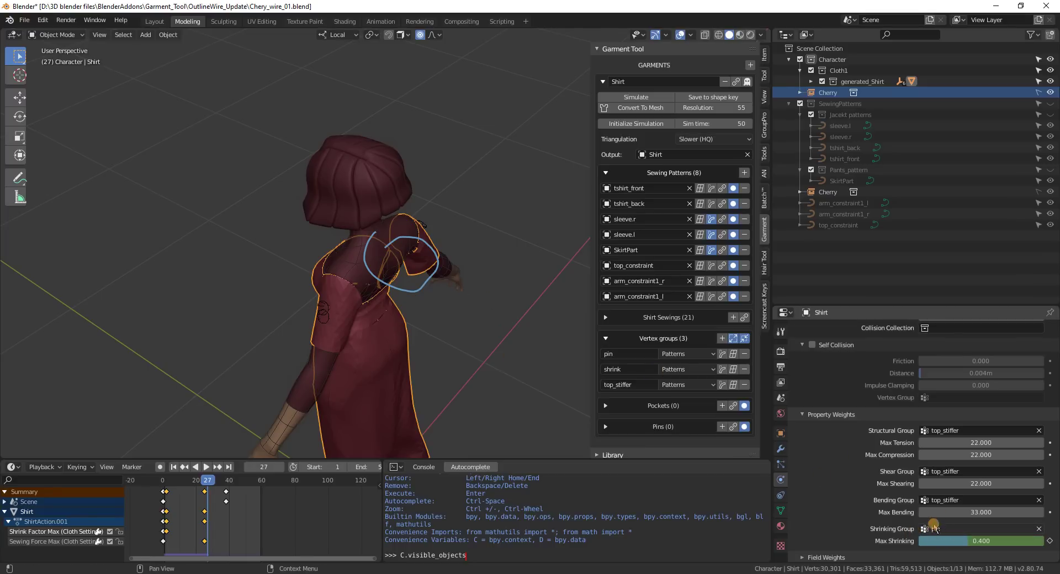
Inspect the dress's upper edge around the shoulders and chest, and deselect the Shirt
{"action": "middle_click_drag", "start_coordinate": [486, 287], "coordinate": [475, 324]}
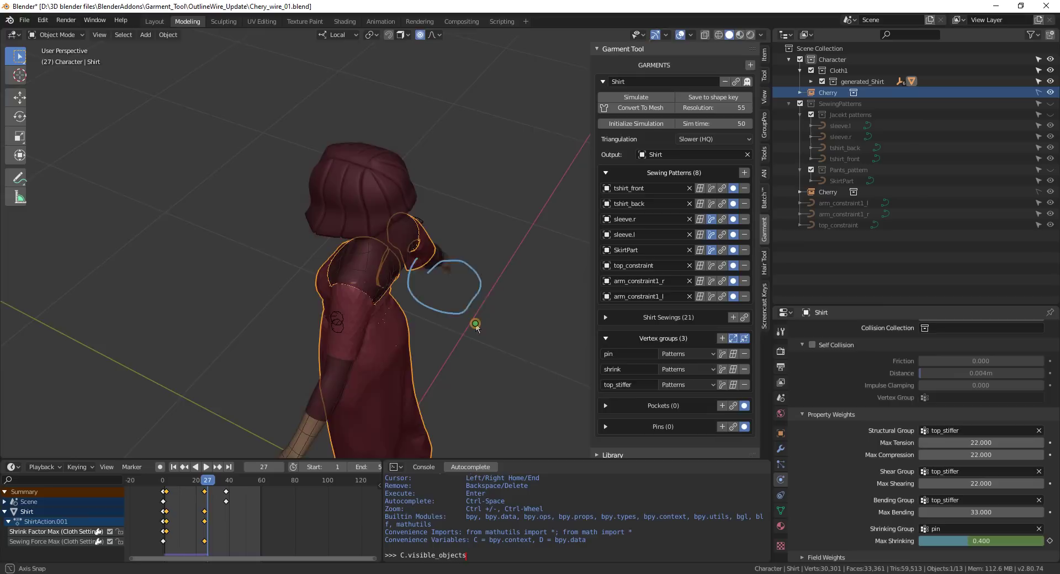
{"action": "middle_click_drag", "start_coordinate": [363, 303], "coordinate": [602, 271]}
{"action": "middle_click_drag", "start_coordinate": [424, 250], "coordinate": [364, 246]}
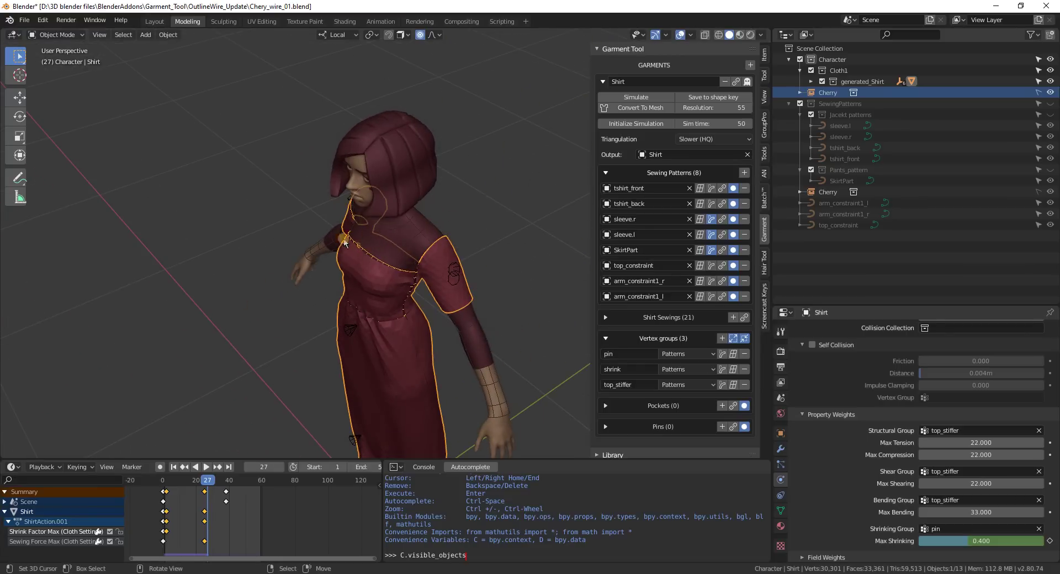
{"action": "key", "text": "alt+a"}
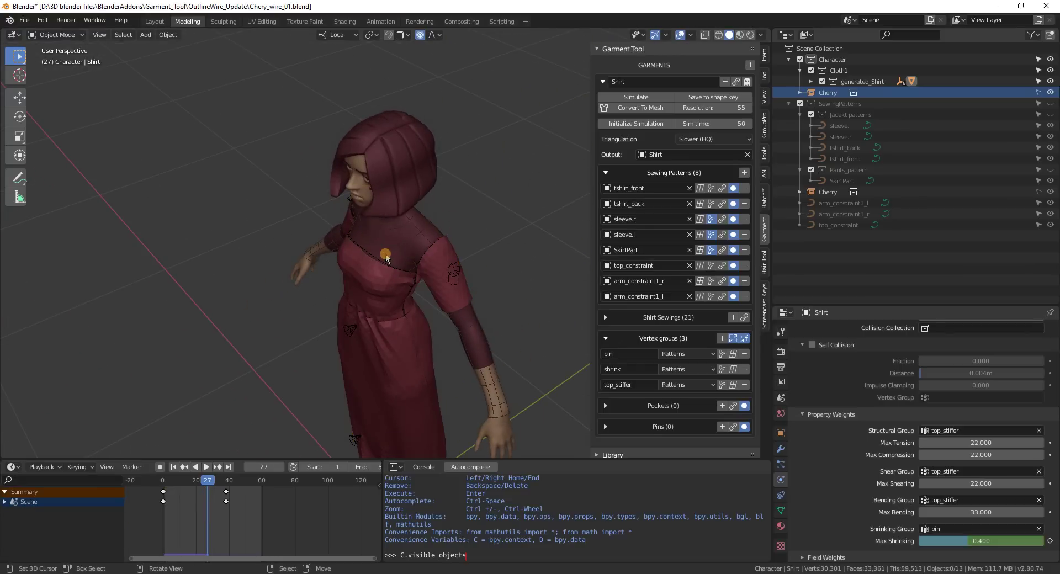